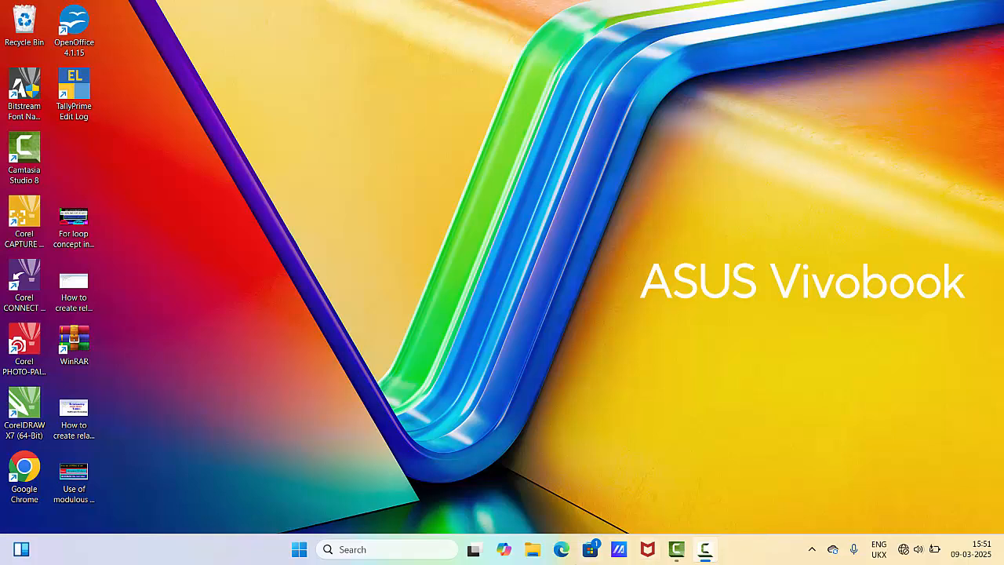
Launch TallyPrime Edit Log and continue in Educational Mode.
double_click(68, 78)
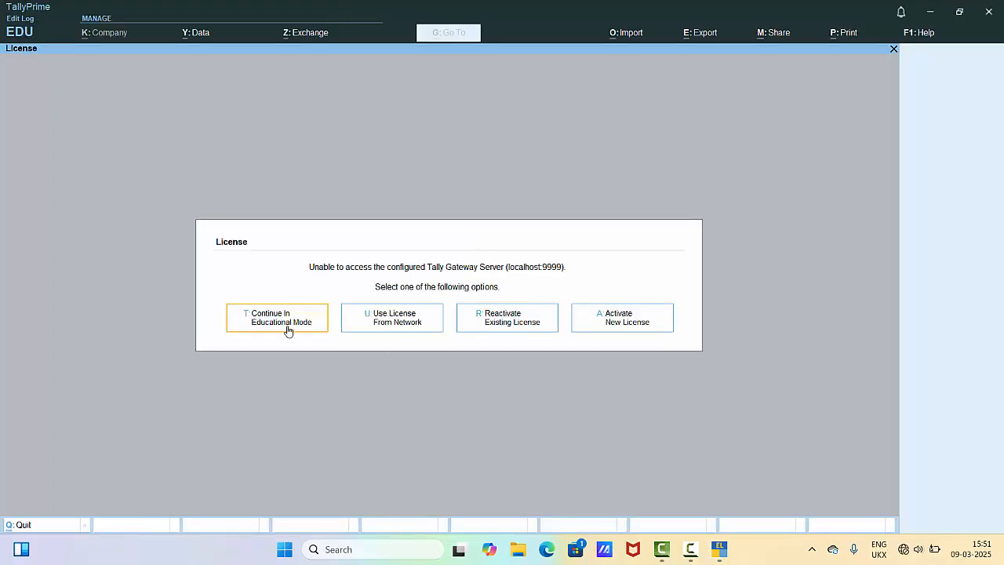
click(280, 319)
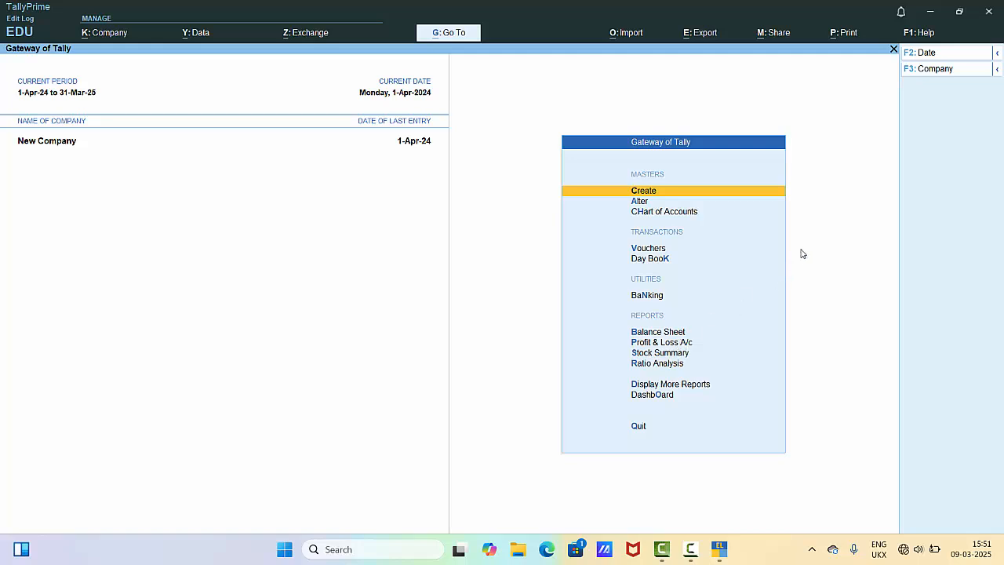
click(927, 70)
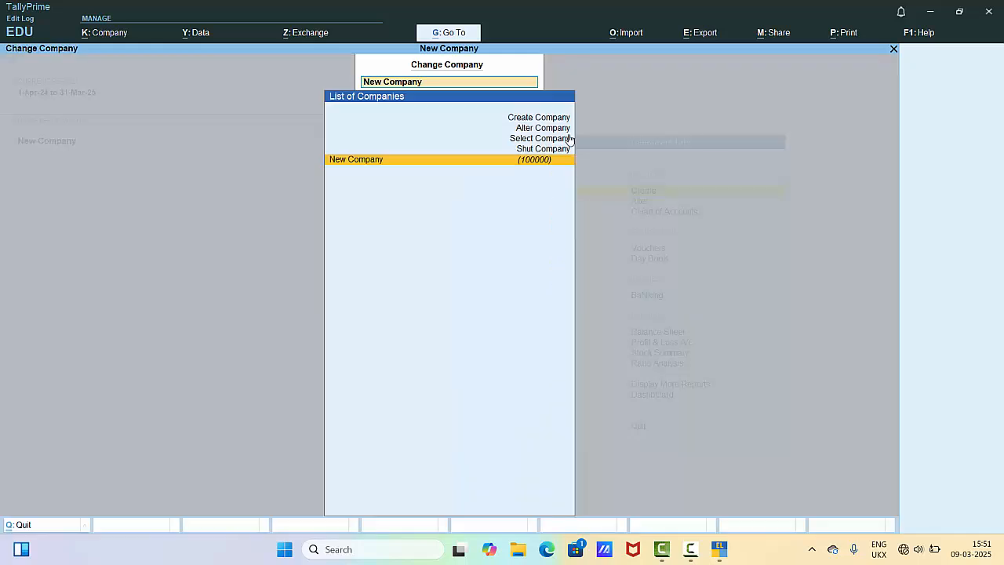
key(BackSpace)
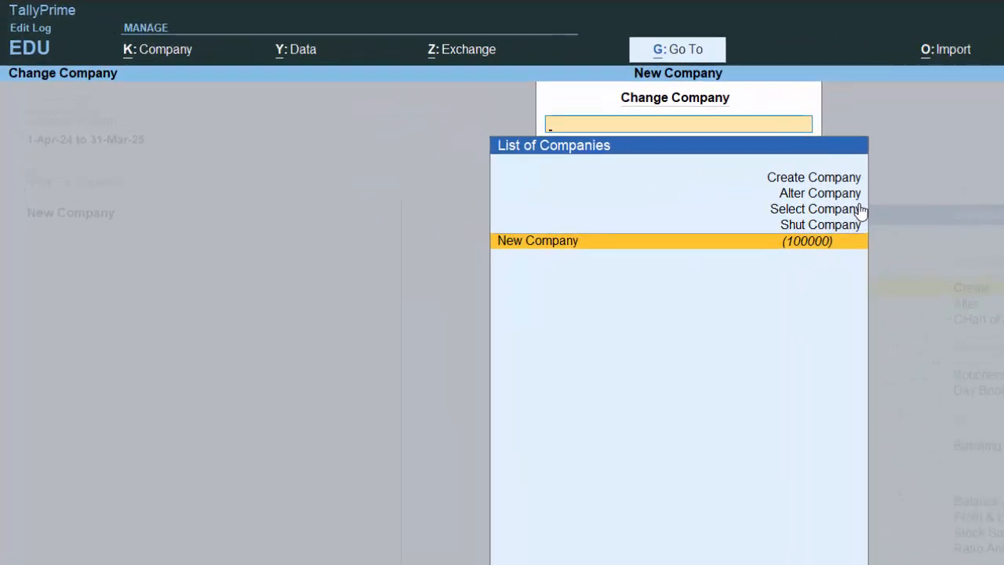
key(Escape)
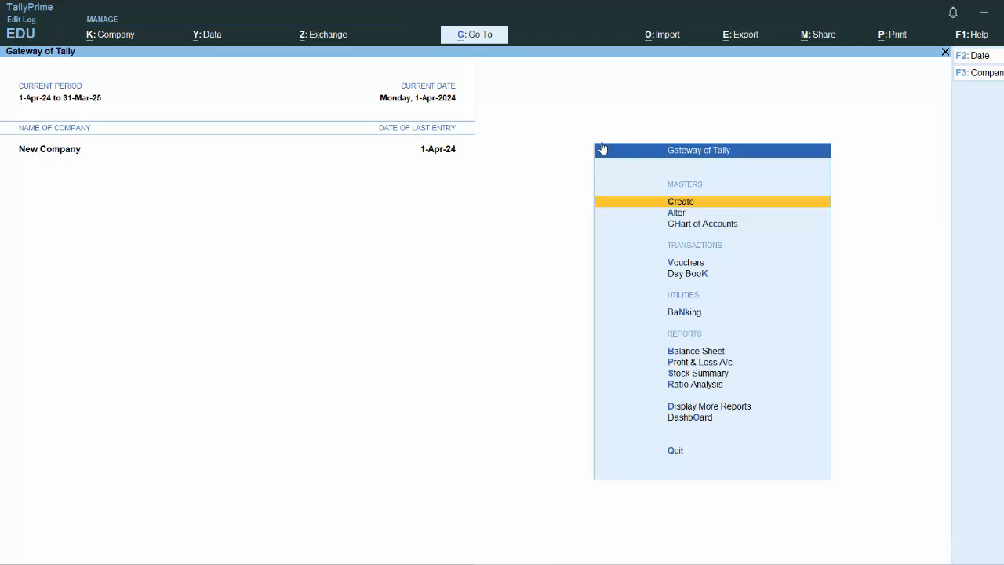
key(F11)
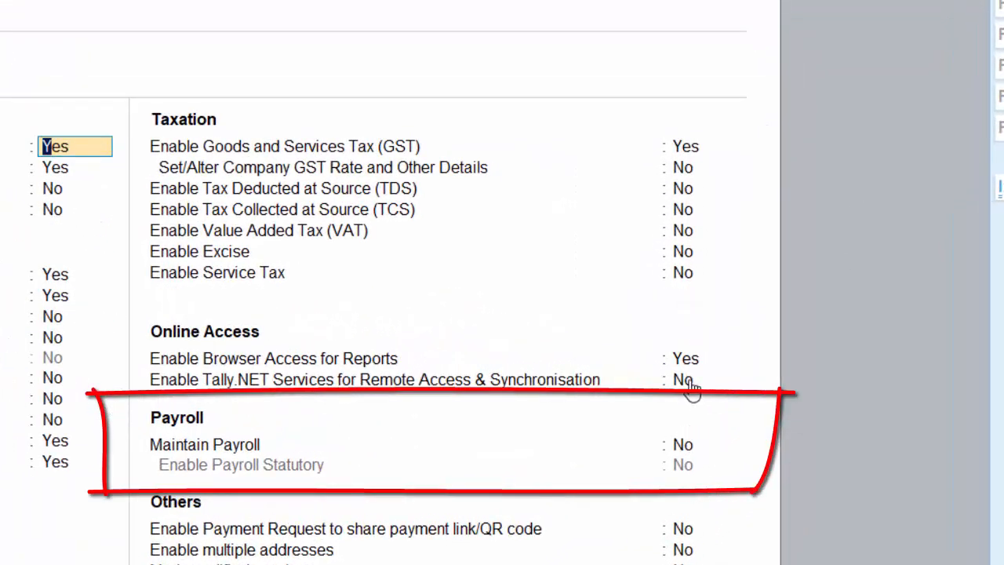
Set Maintain Payroll to Yes and Enable Payroll Statutory to Yes in Company Features.
click(685, 447)
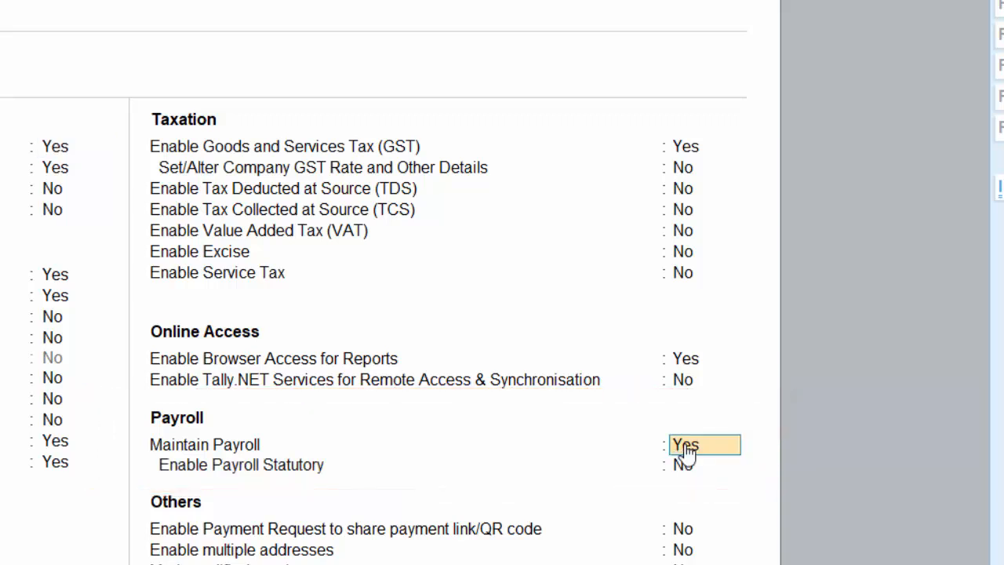
key(Return)
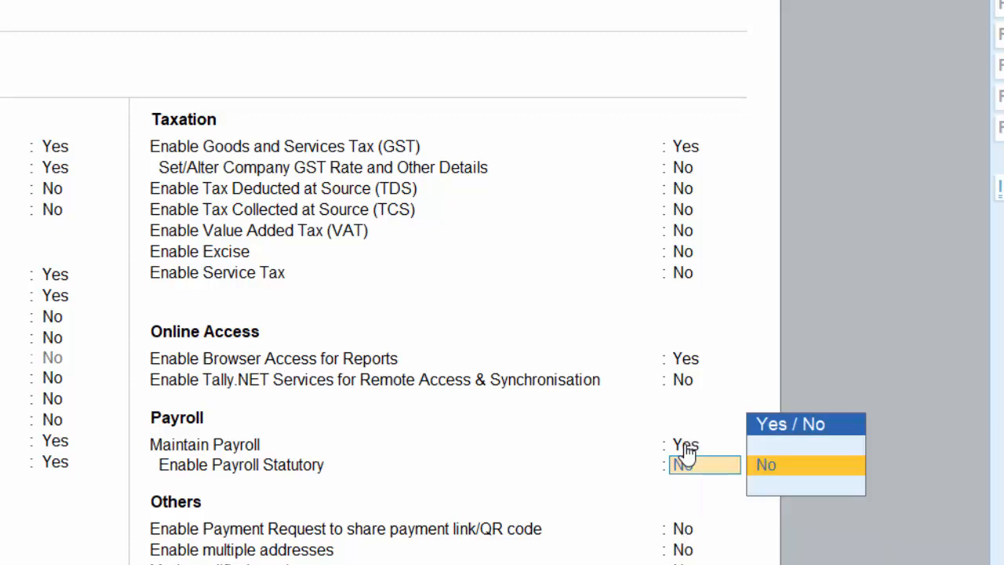
key(BackSpace)
key(BackSpace)
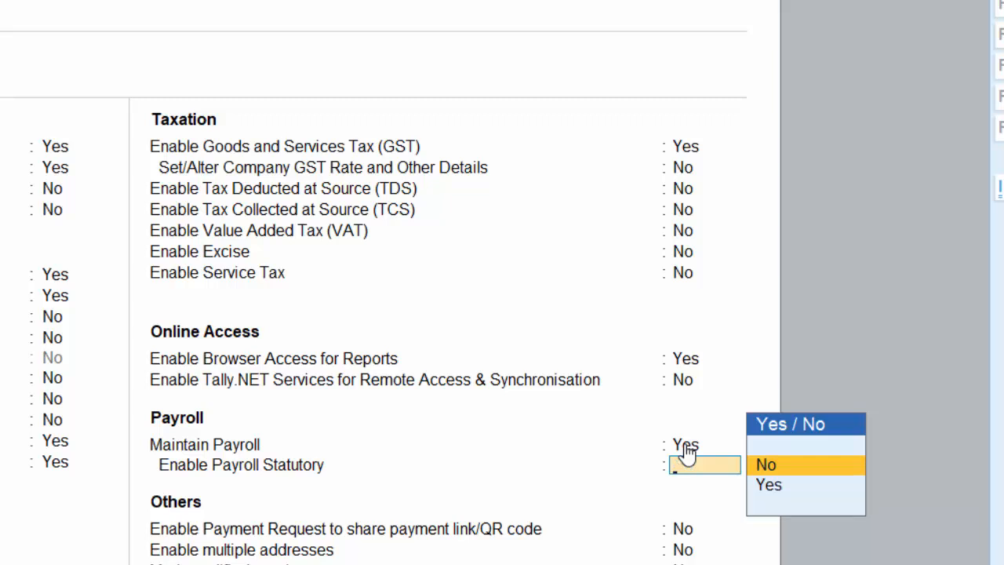
key(Down)
Enter Provident Fund codes 463453, 4t5554 and 455445 in Payroll Statutory Details.
key(Return)
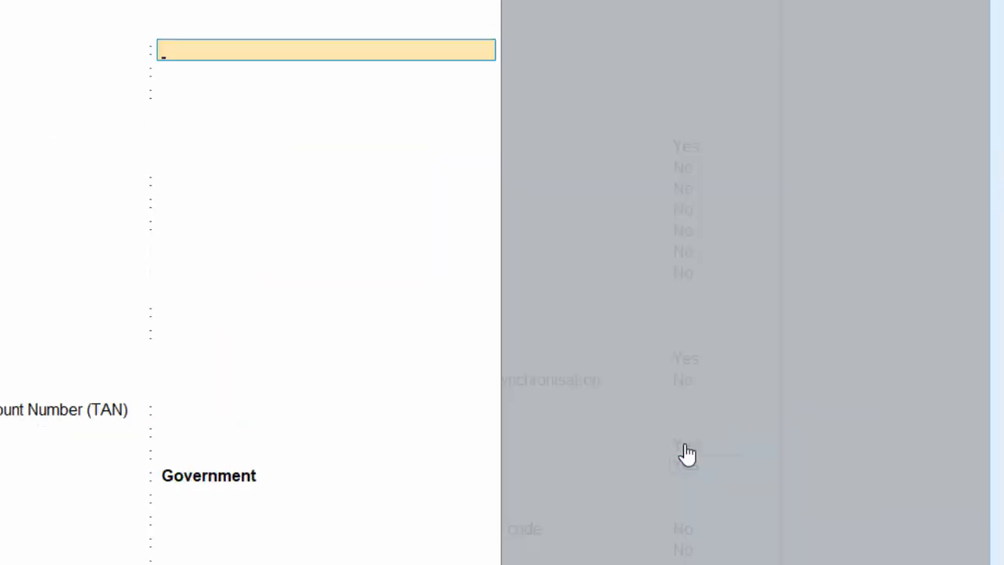
text(463453)
key(Return)
text(4t5554)
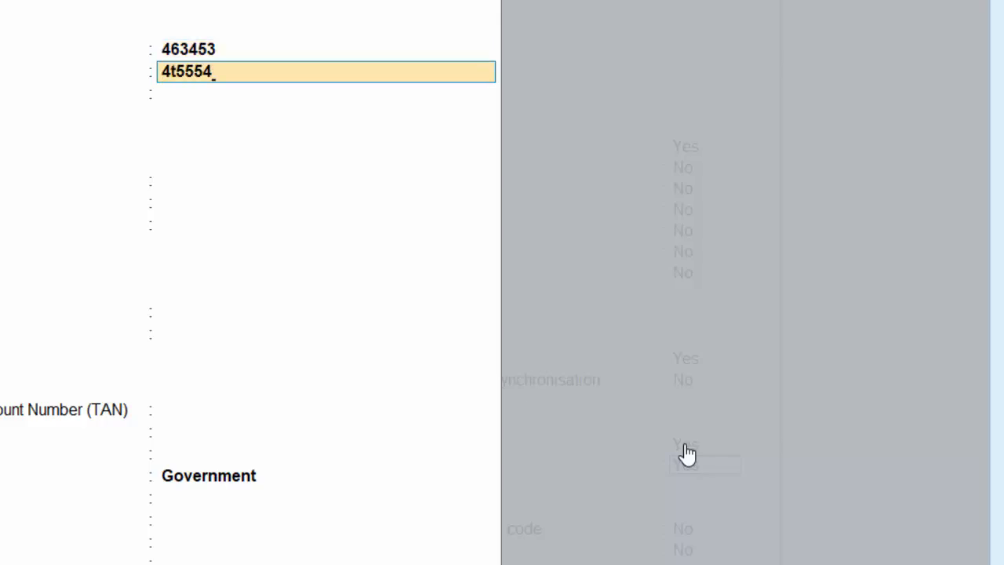
key(Return)
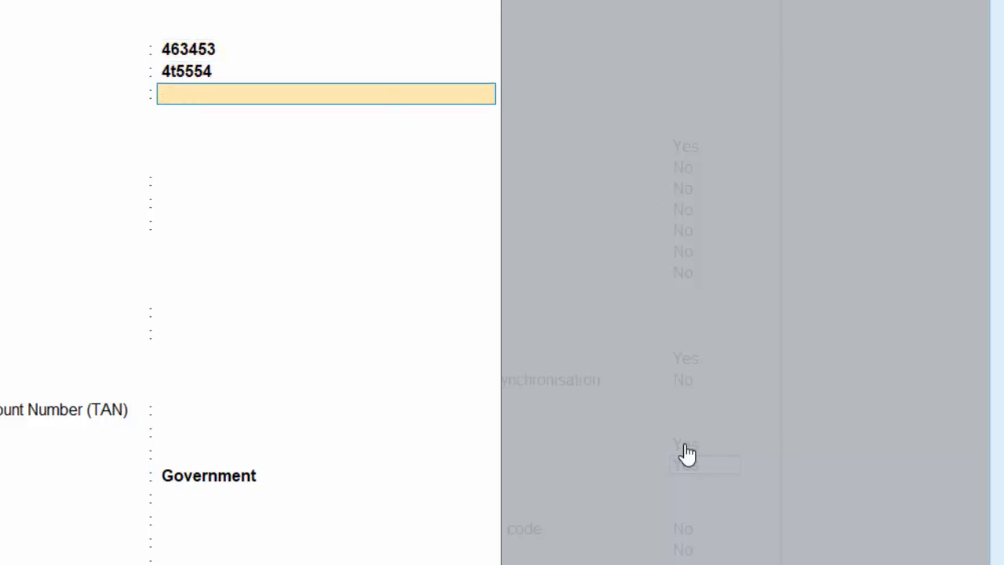
text(455445)
key(Return)
key(Return)
key(Return)
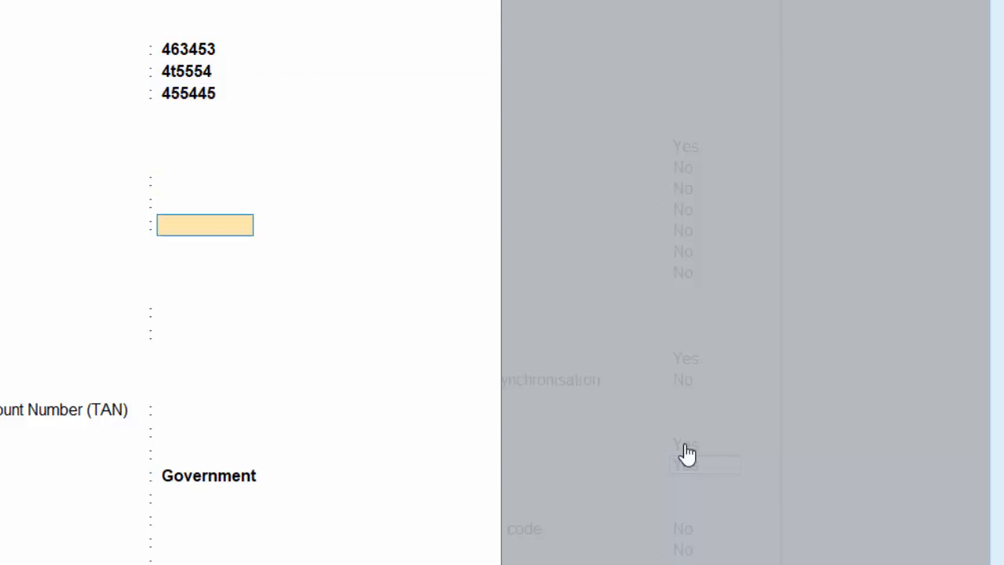
Enter a TAN, which triggers the Invalid TAN Structure warning.
key(Return)
key(Return)
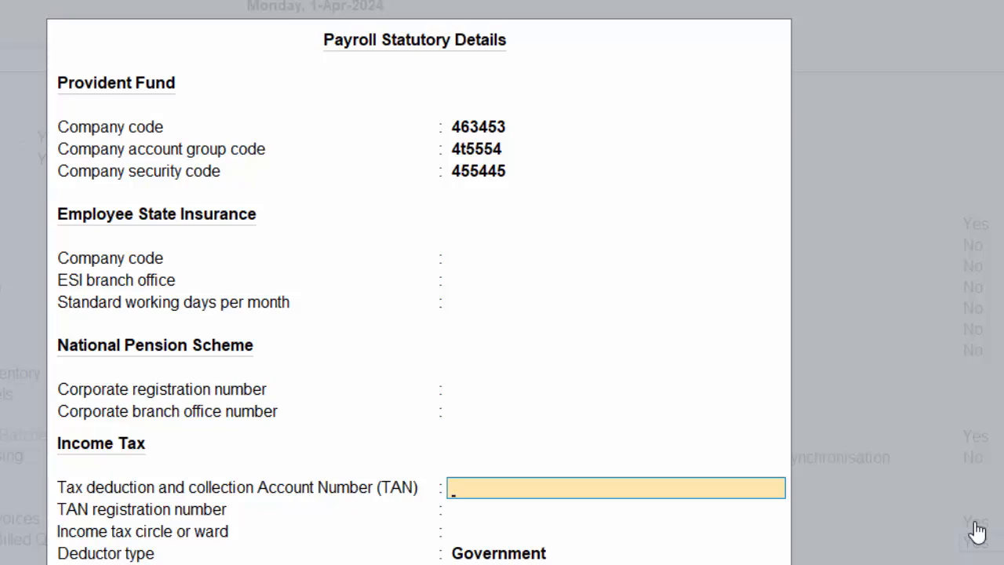
text(ABCYY)
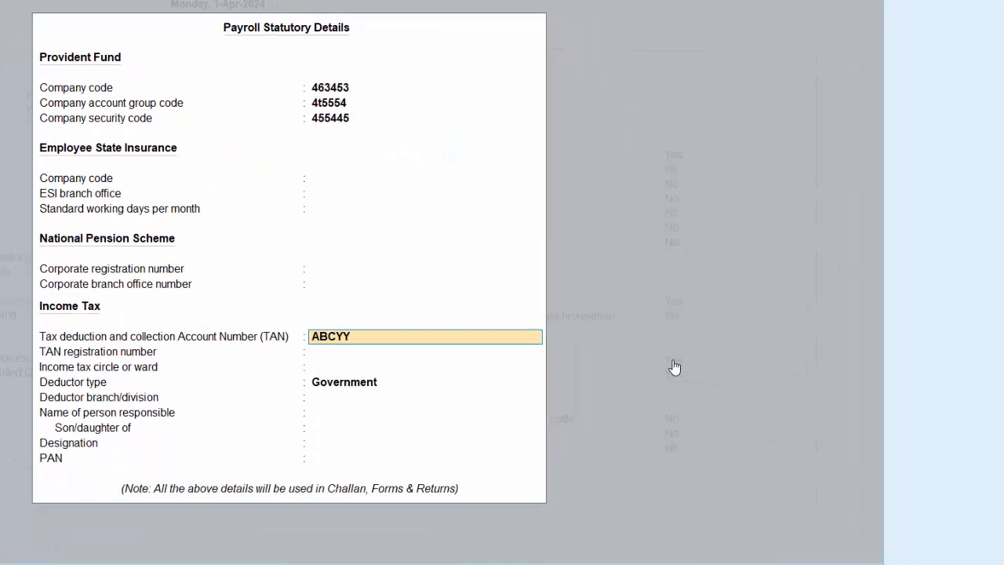
text(Y7890)
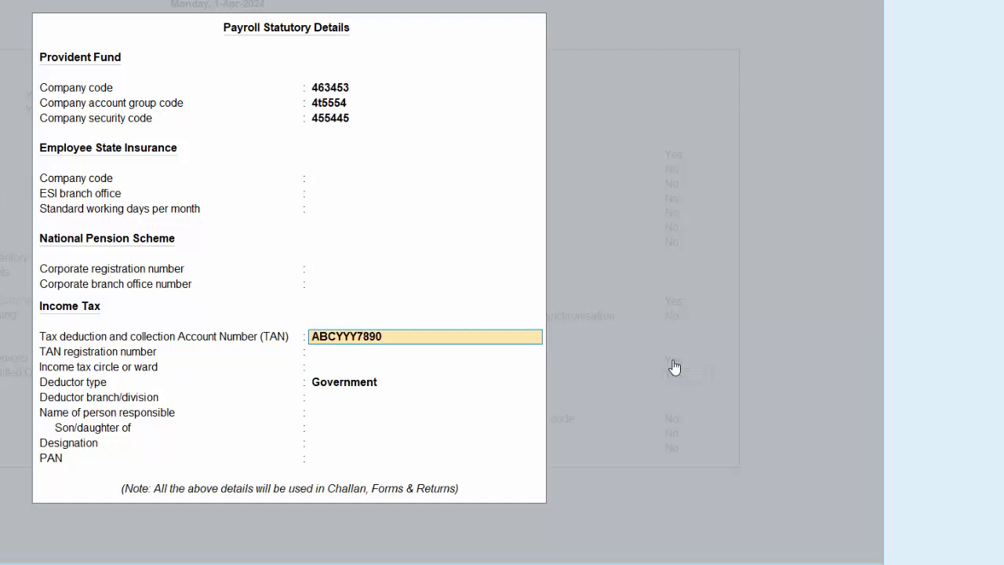
key(Return)
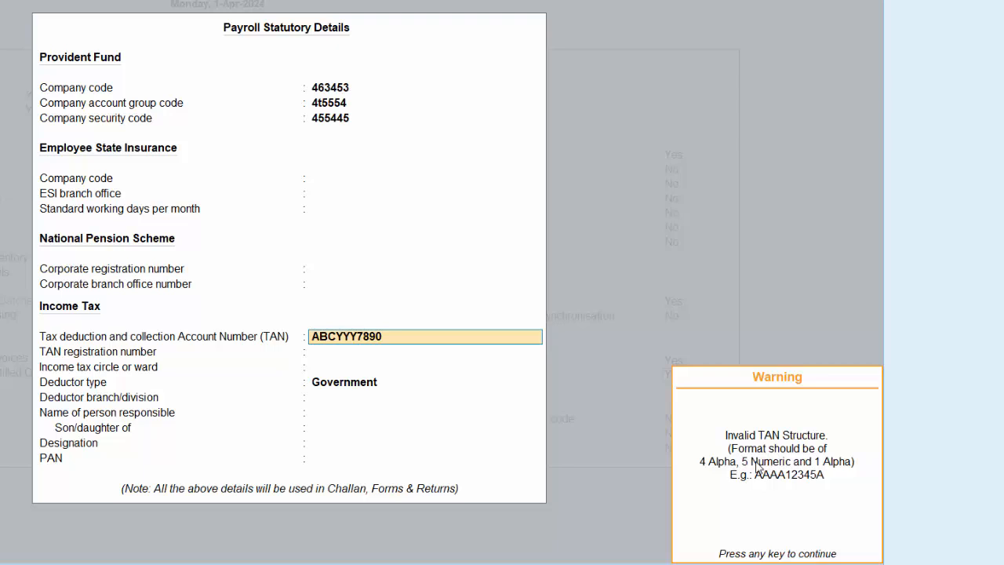
Correct the TAN, then enter registration number 86 and circle 8756867.
key(Return)
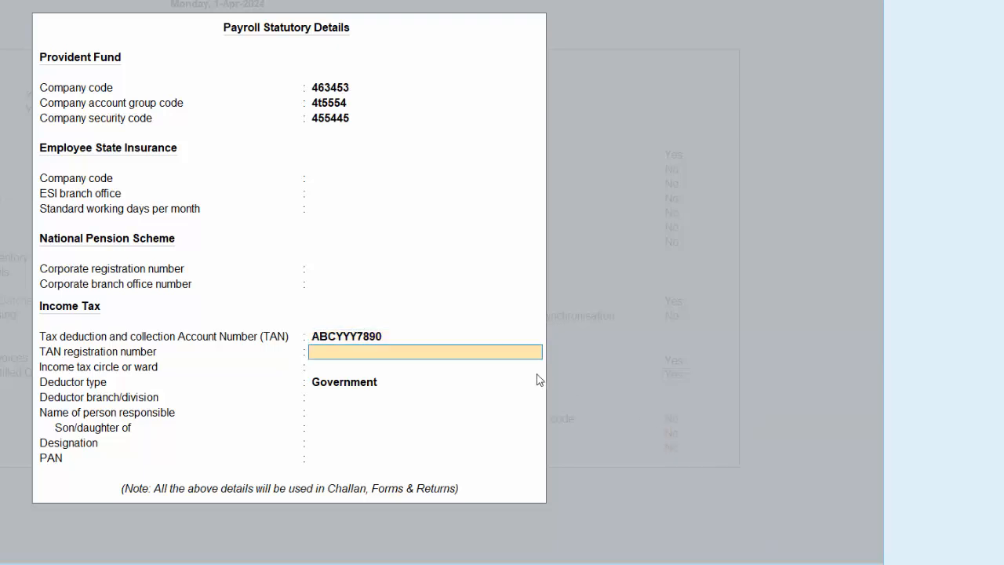
key(BackSpace)
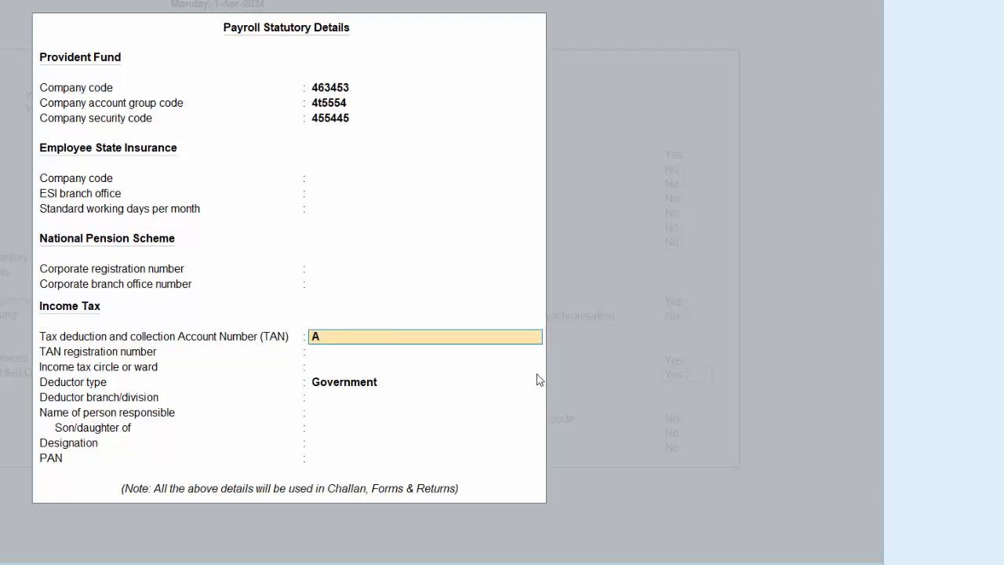
key(Return)
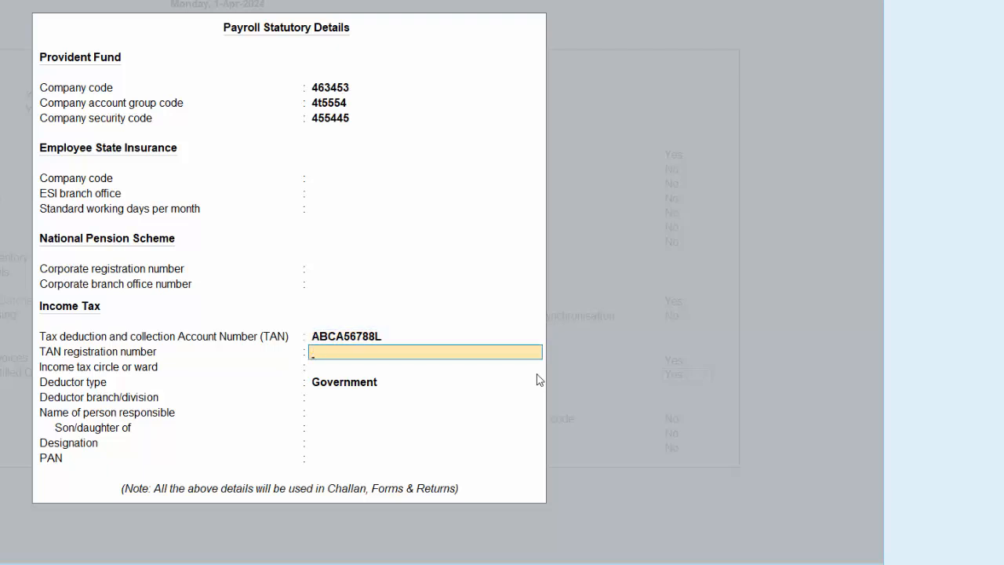
text(86)
key(Return)
text(8756867)
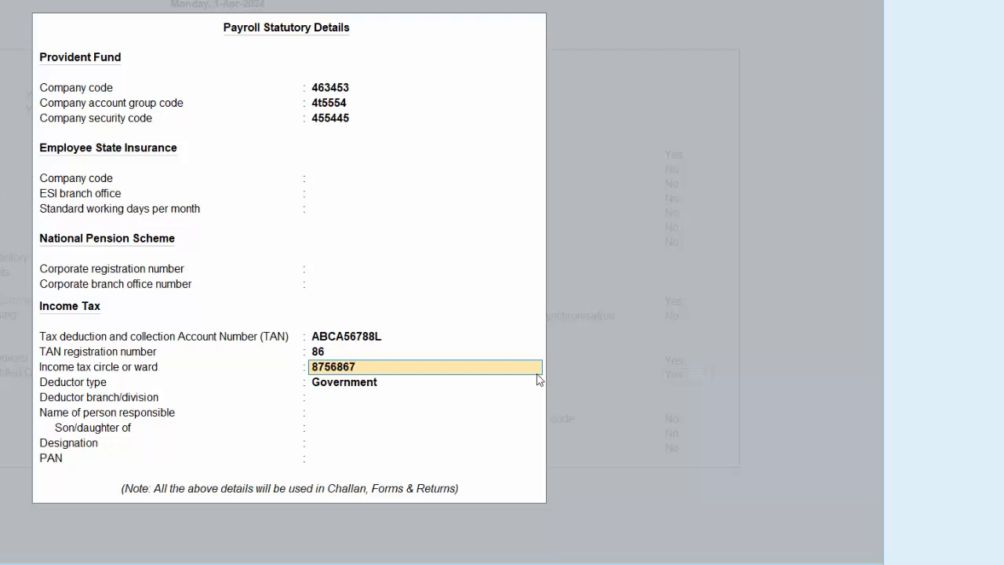
key(Return)
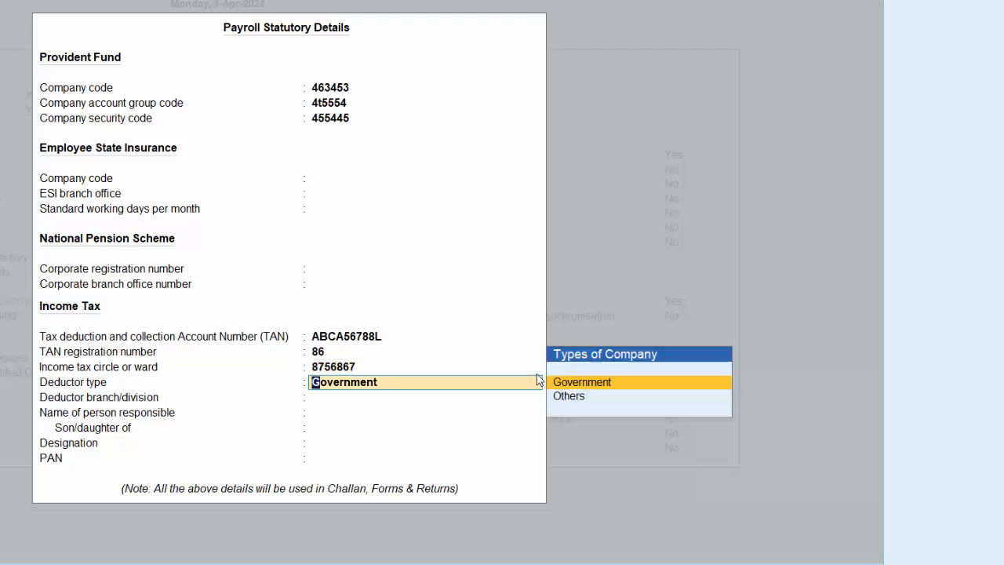
Set deductor type Others, branch Deoria, and the responsible person's name.
key(Down)
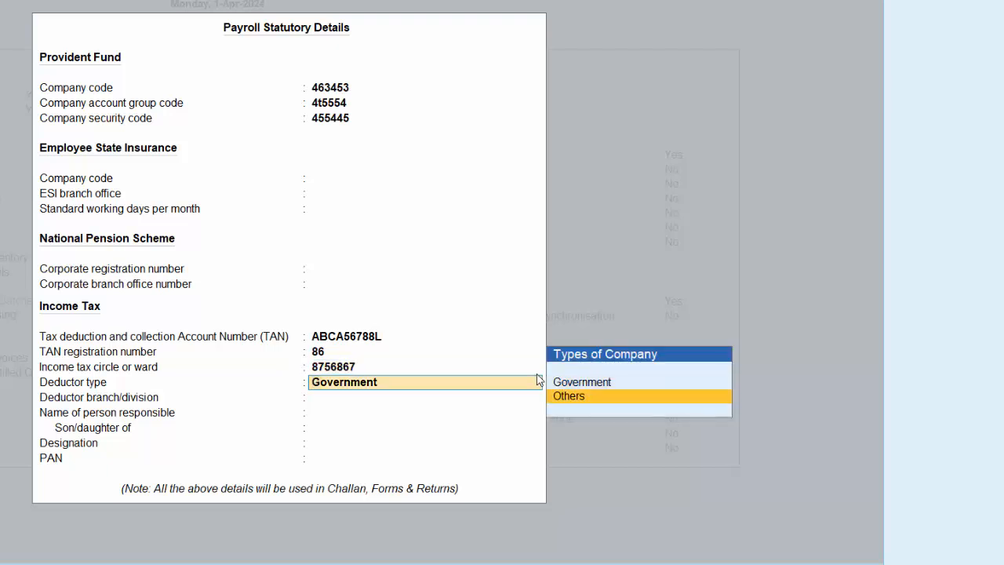
key(Return)
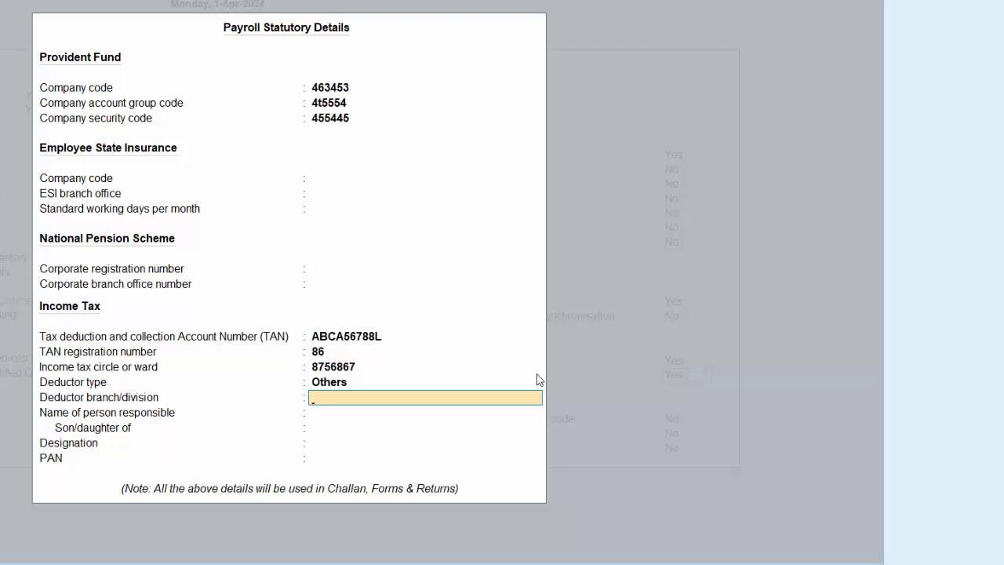
text(Deoria)
key(Return)
key(Return)
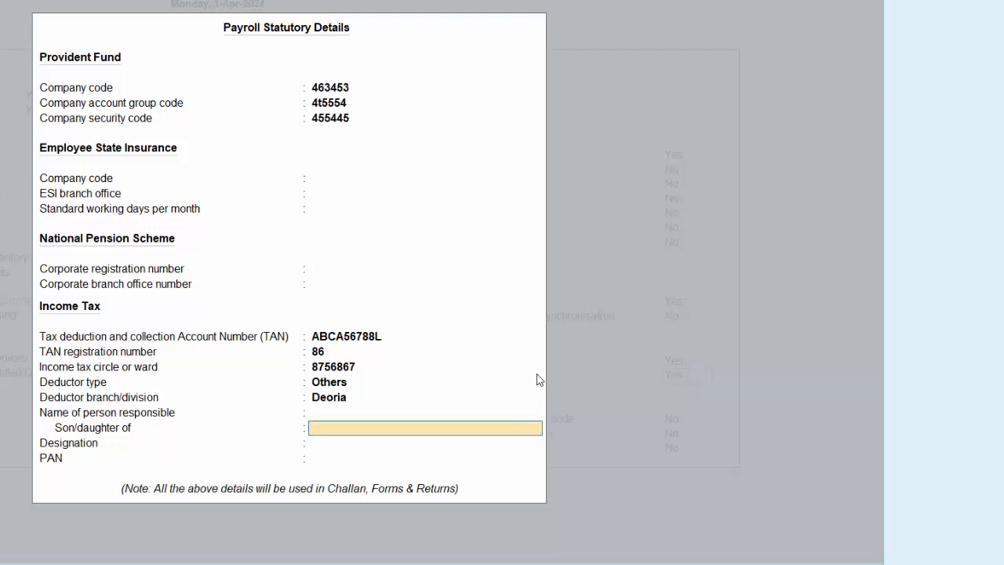
key(BackSpace)
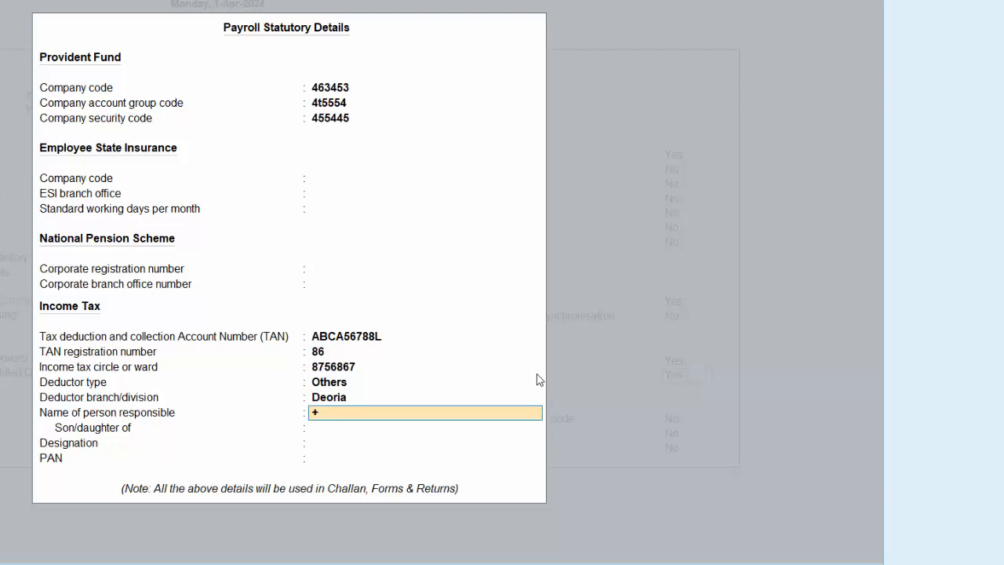
key(BackSpace)
text(Mr Atul)
key(Return)
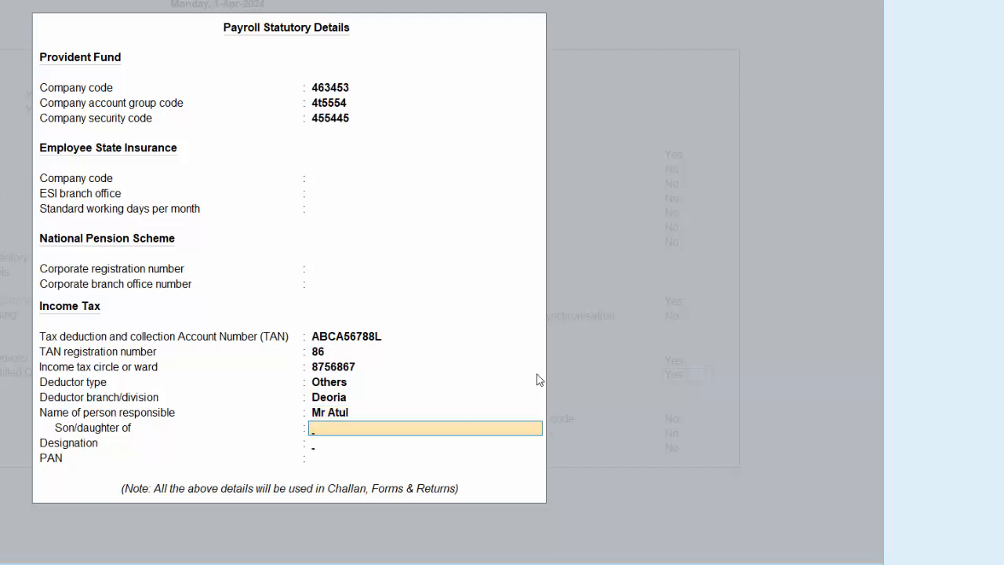
key(Return)
key(Return)
key(Return)
key(Return)
key(Return)
key(Return)
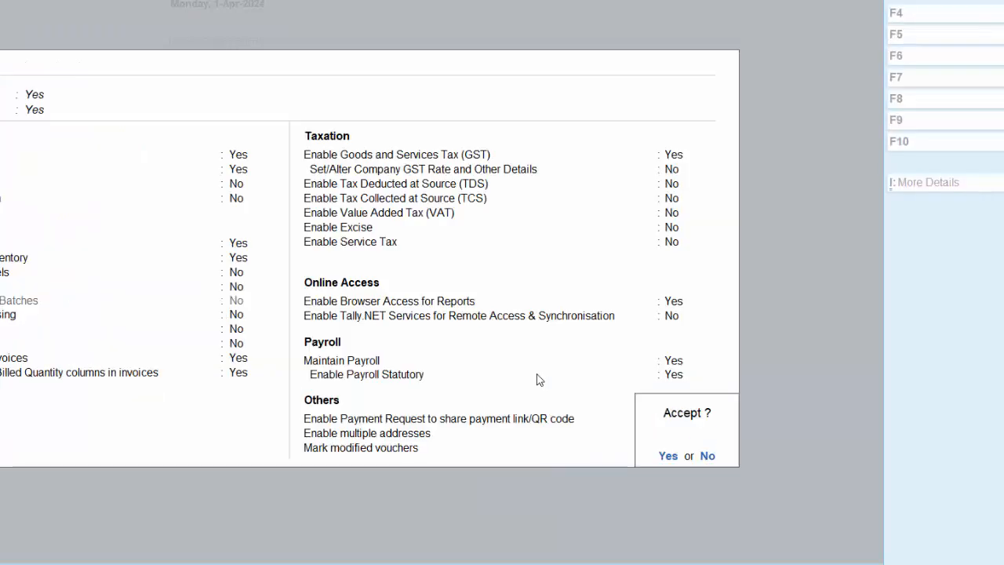
Accept the Company Features to save the payroll statutory settings.
key(Return)
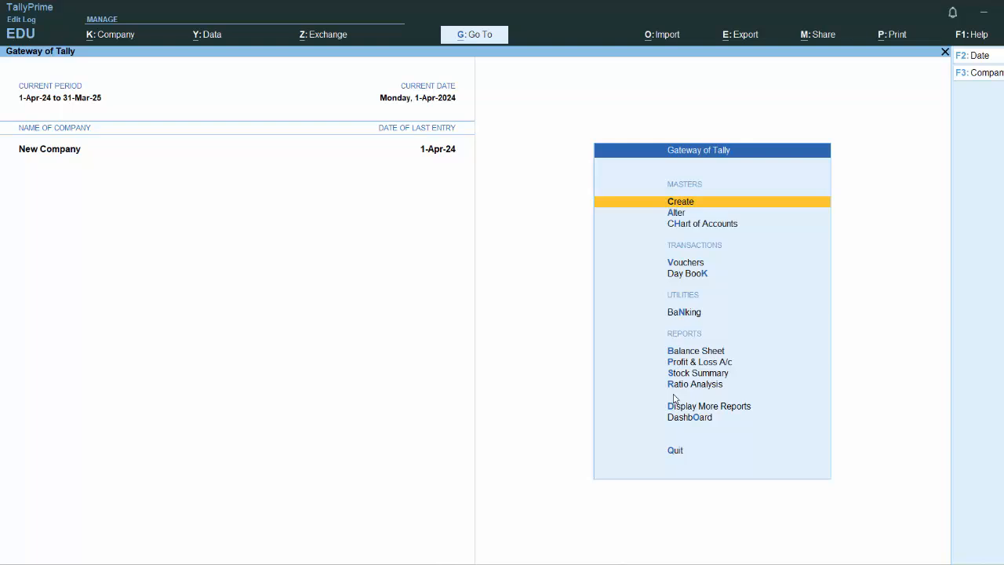
Browse the payroll masters under Create, then start a new Payment voucher, No. 2.
key(Down)
key(Down)
key(Down)
key(Down)
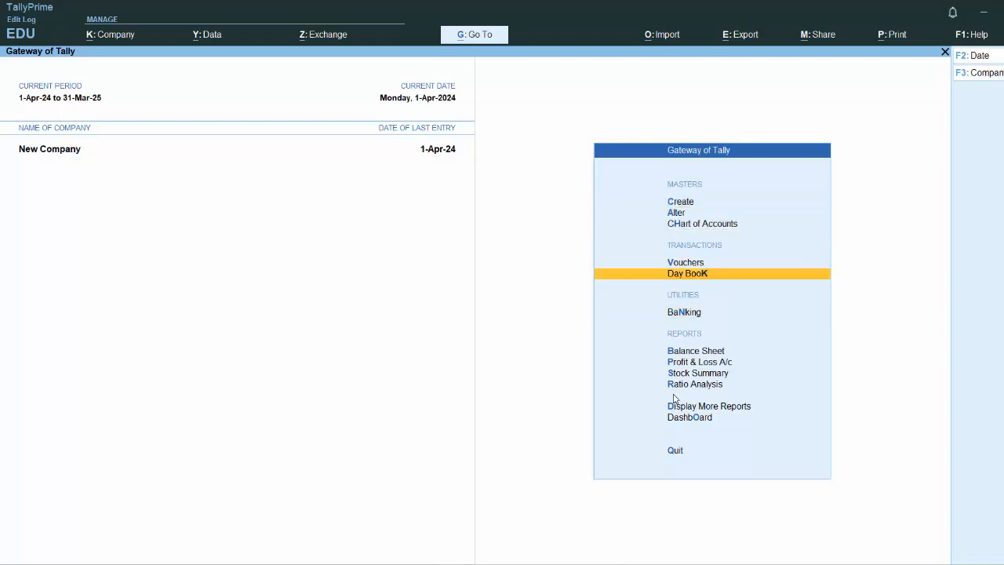
key(Up)
key(Up)
key(Up)
key(Up)
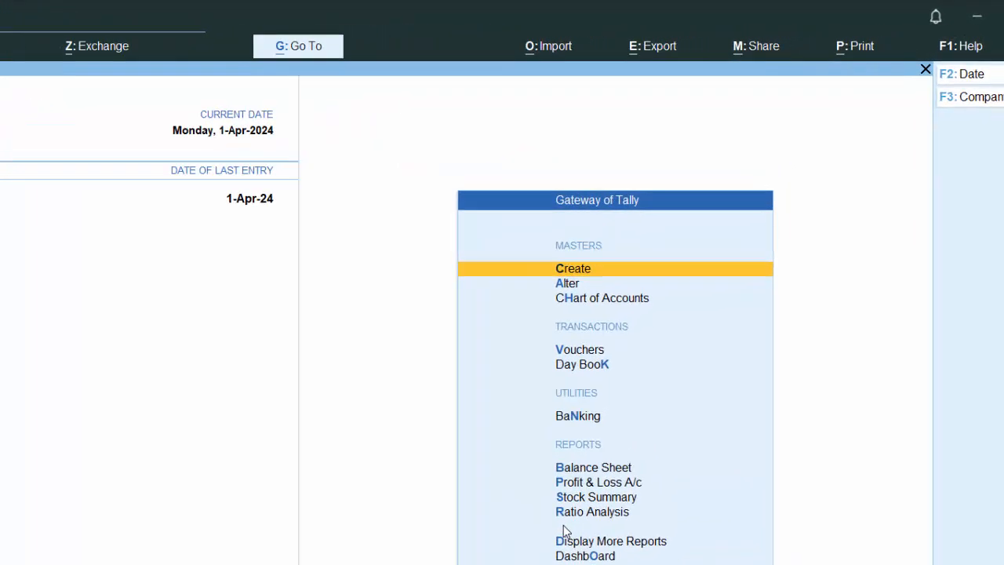
key(Return)
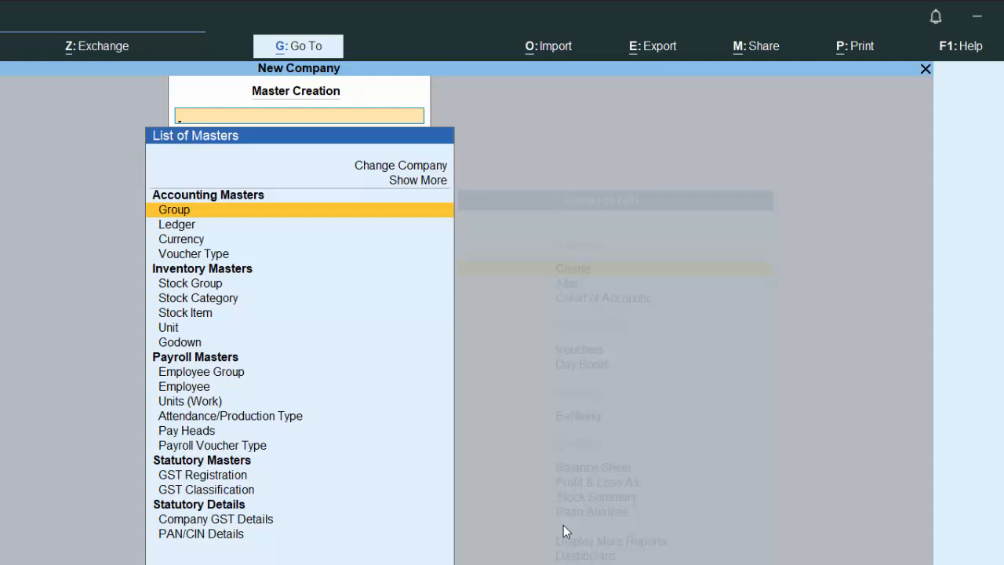
key(Down)
key(Down)
key(Down)
key(Down)
key(Down)
key(Down)
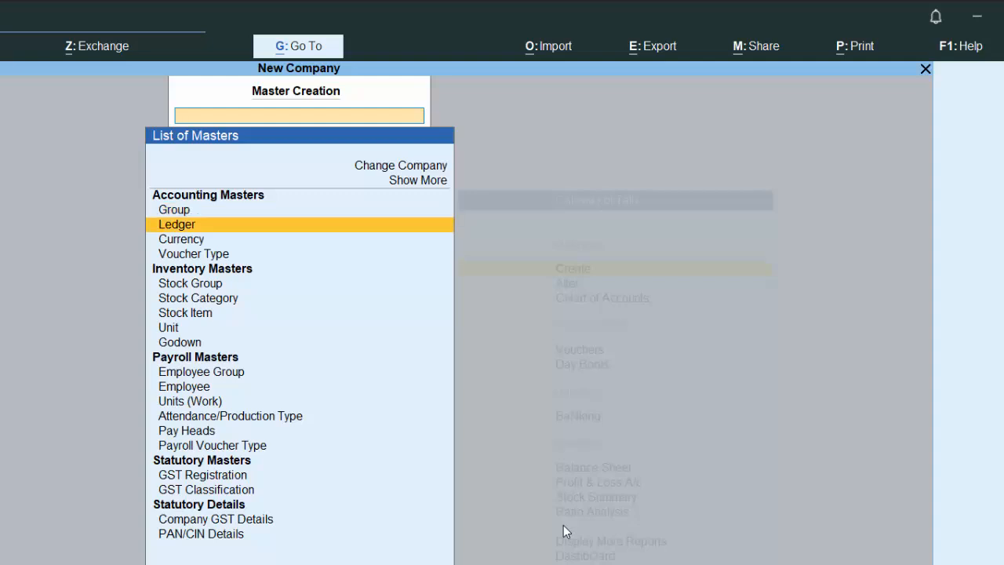
key(Down)
key(Down)
key(Down)
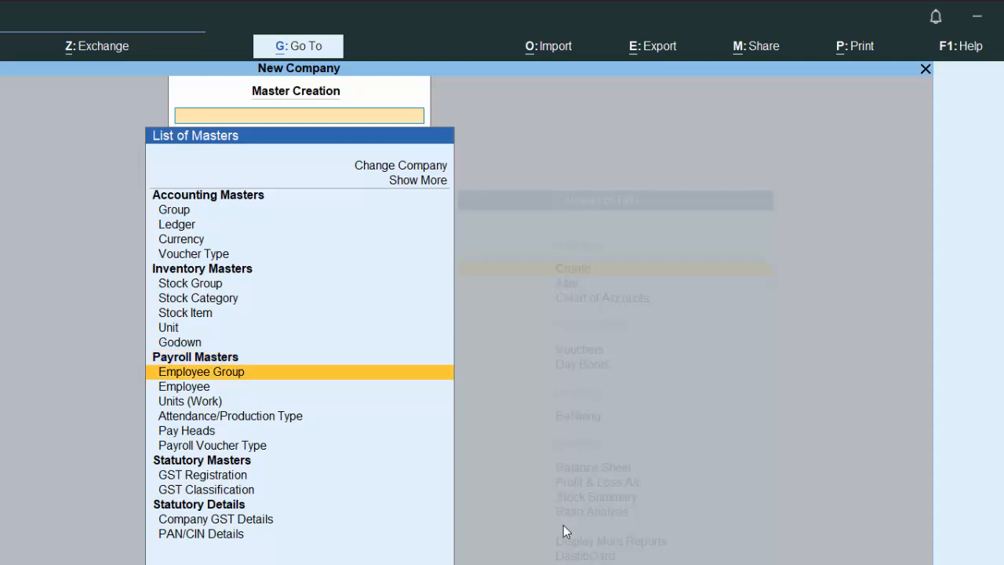
key(Down)
key(Down)
key(Down)
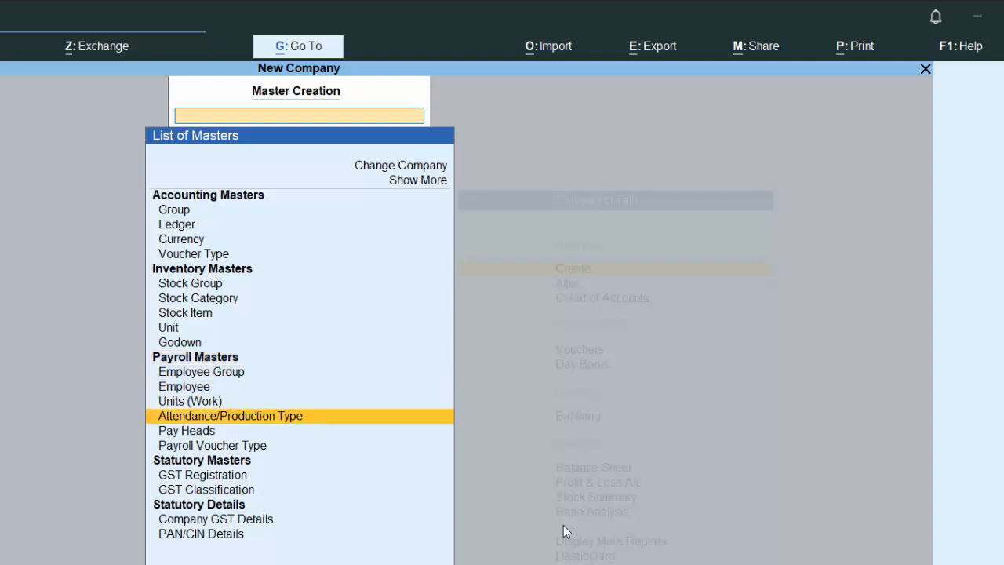
key(Down)
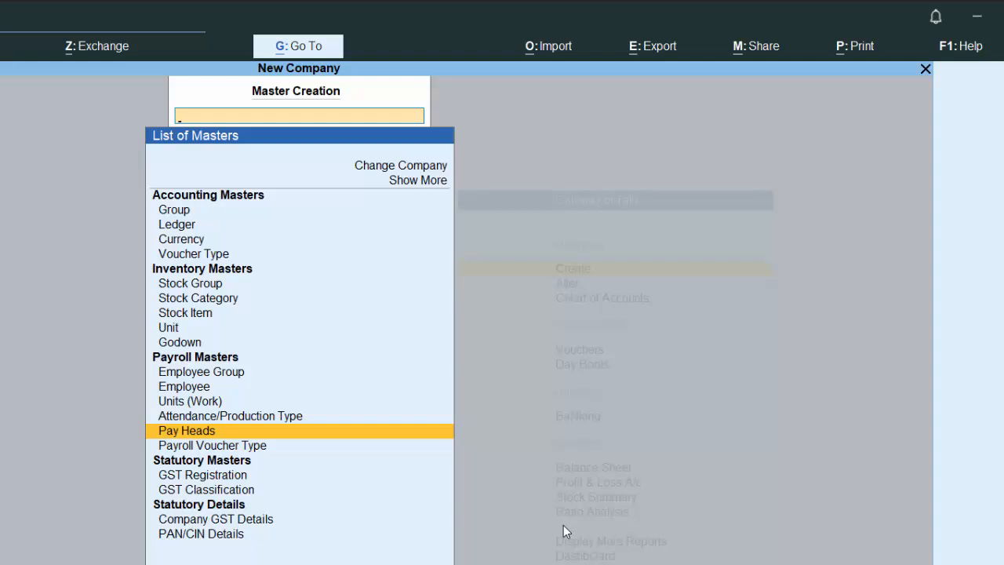
key(Escape)
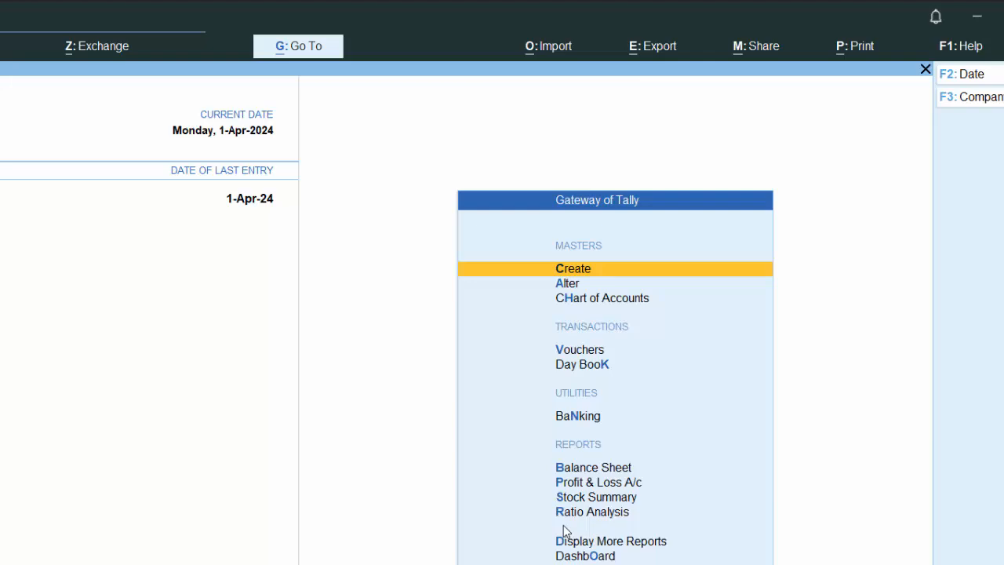
key(v)
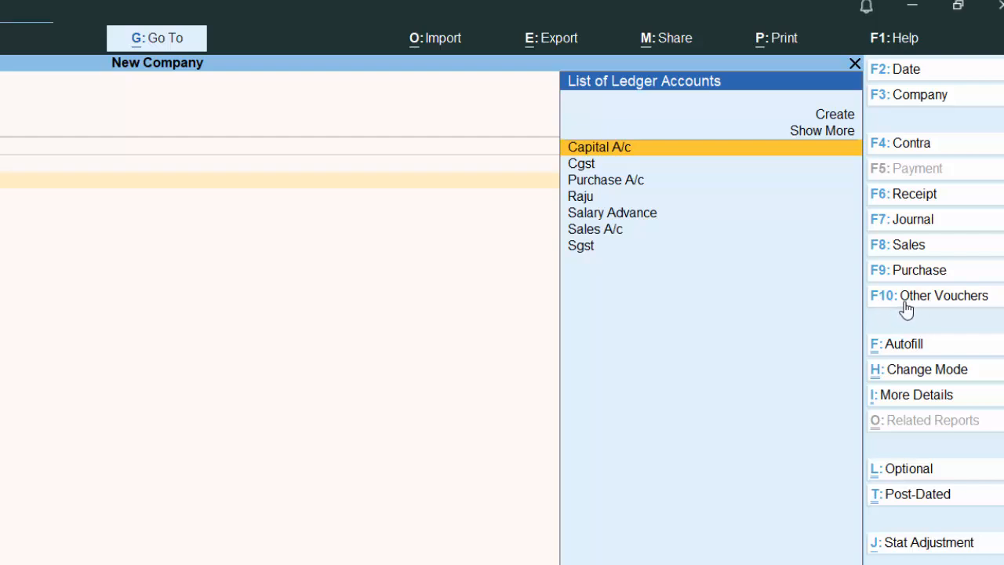
Switch from the Payment voucher to an Attendance voucher through Other Vouchers.
click(906, 308)
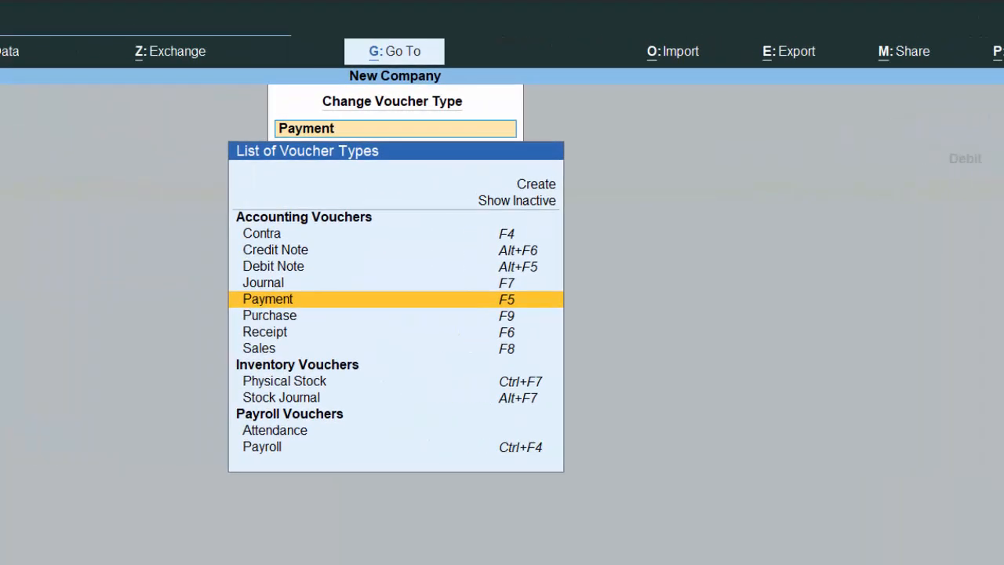
key(Down)
key(Down)
key(Down)
key(Down)
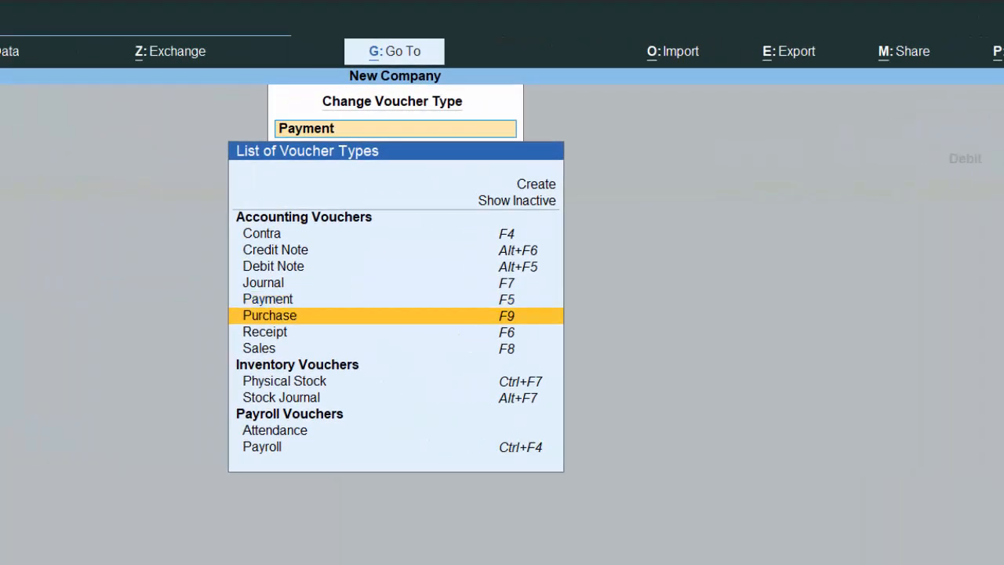
key(Down)
key(Down)
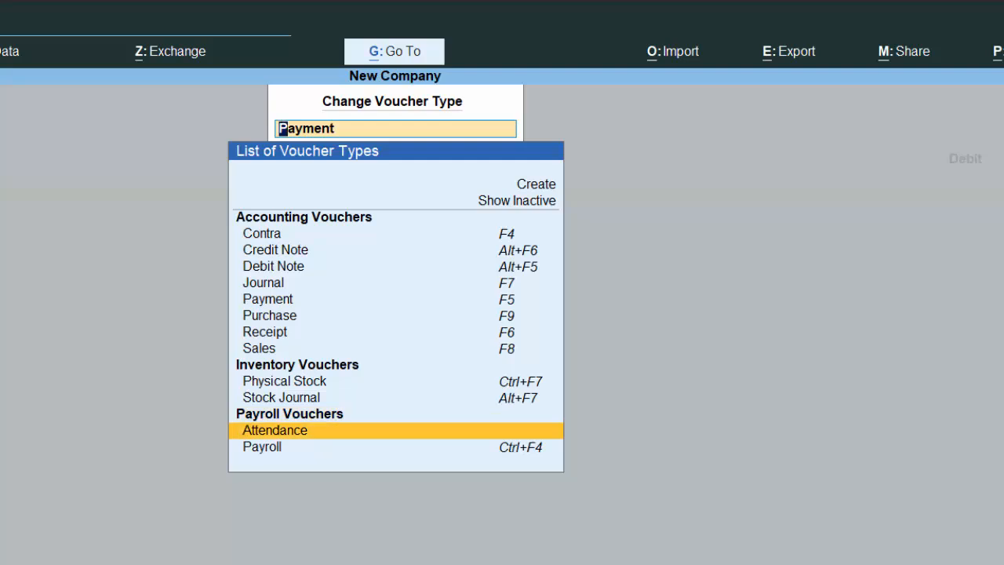
key(Return)
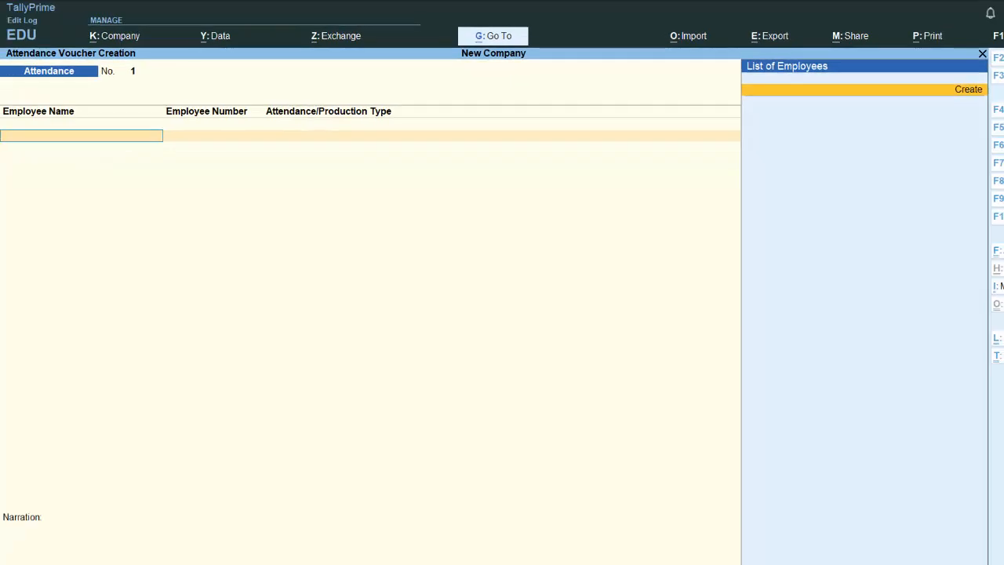
Start a new employee master with the employee's name, then create a new employee group.
key(alt+c)
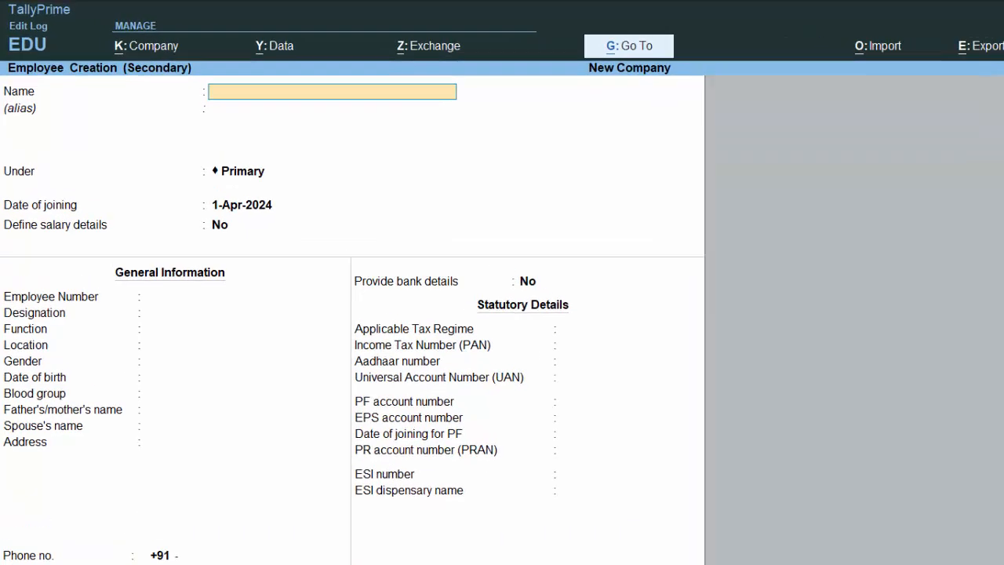
text(Mr Ritesh)
key(Return)
key(Return)
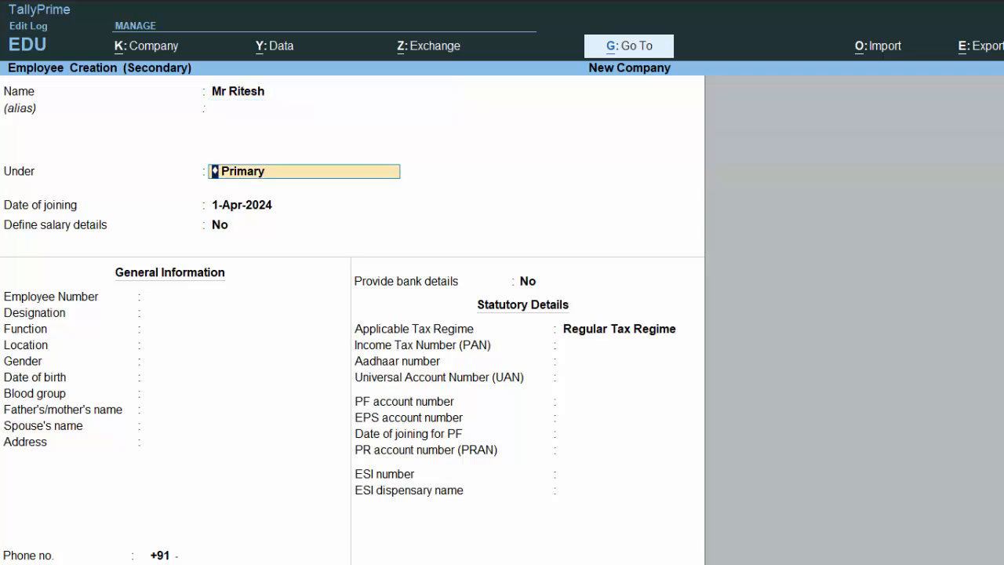
key(alt+c)
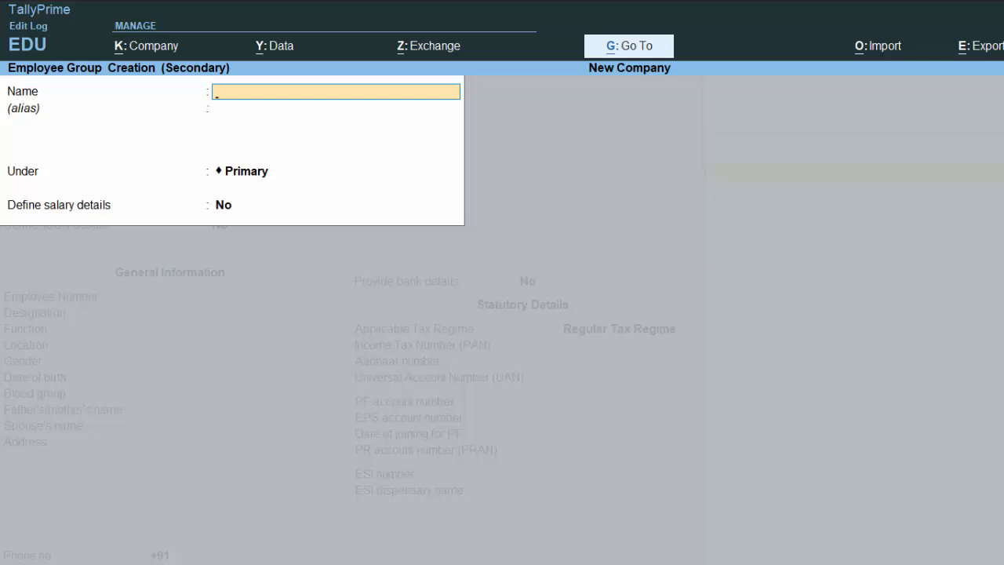
Name the employee group Sales under Primary and set Define salary details to Yes.
text(Sales)
key(Return)
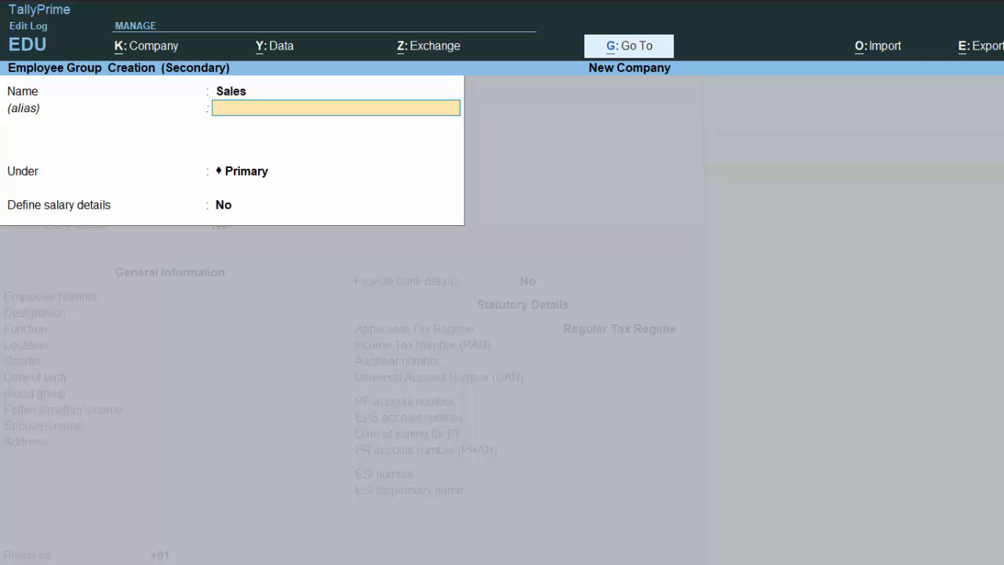
key(Return)
key(Return)
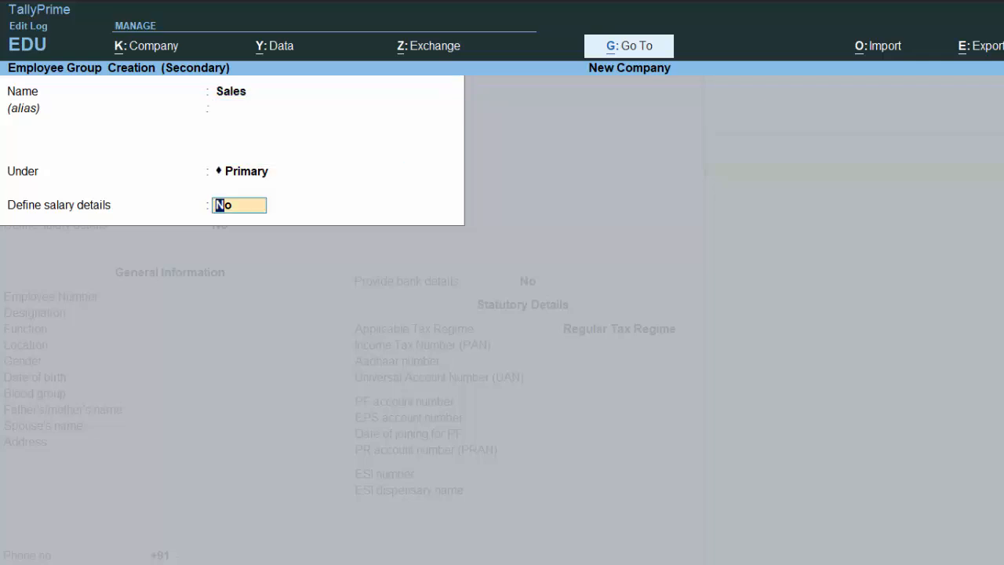
text(y)
key(Return)
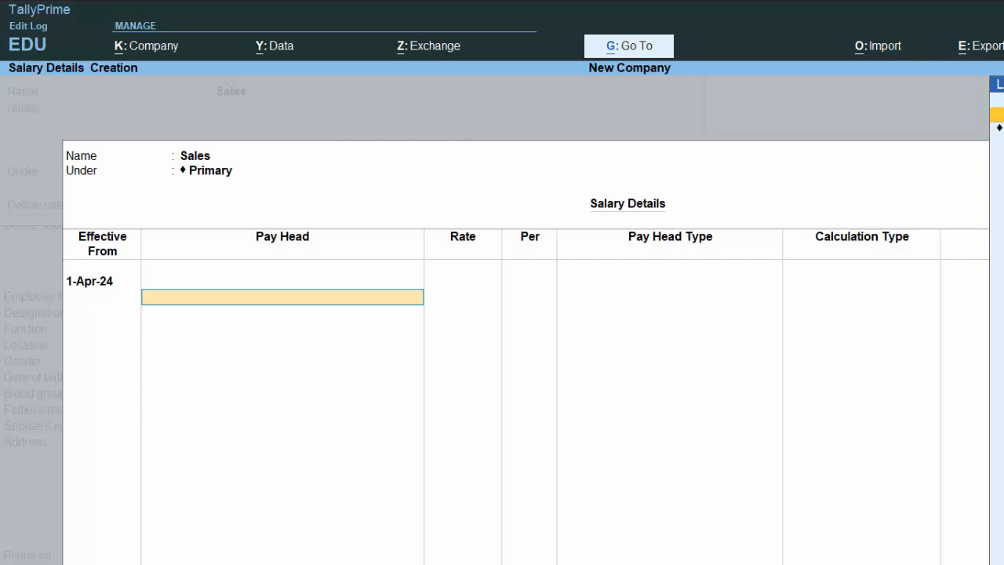
Create pay head Basic Salary: Earnings for Employees, under Indirect Expenses, calculated On Attendance.
key(Return)
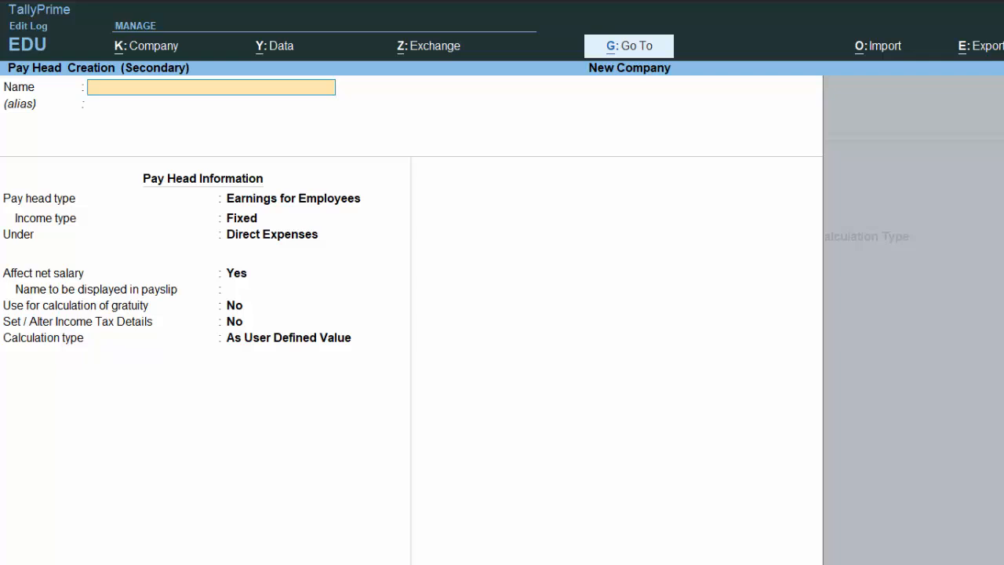
text(Basic Salary)
key(Return)
key(Return)
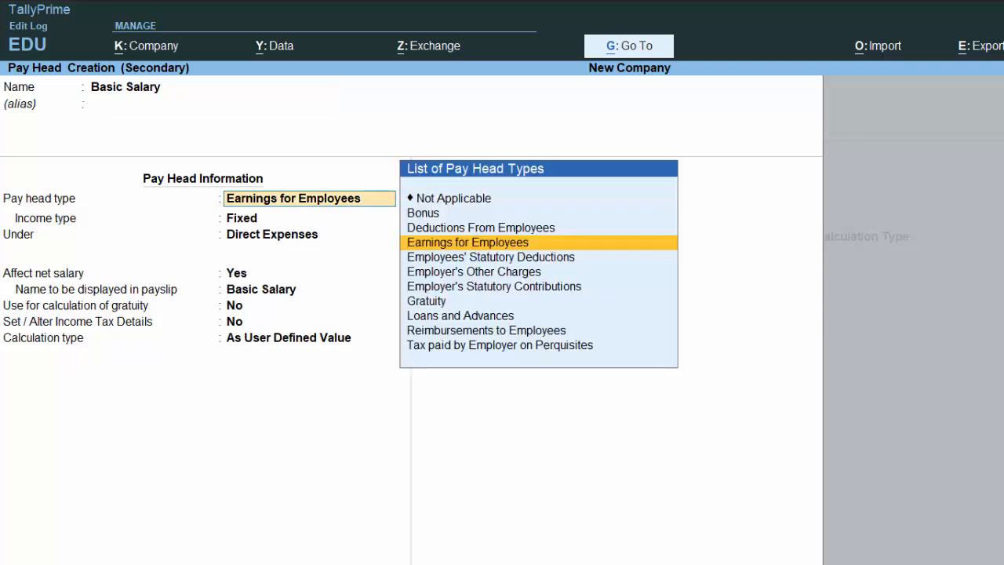
key(Return)
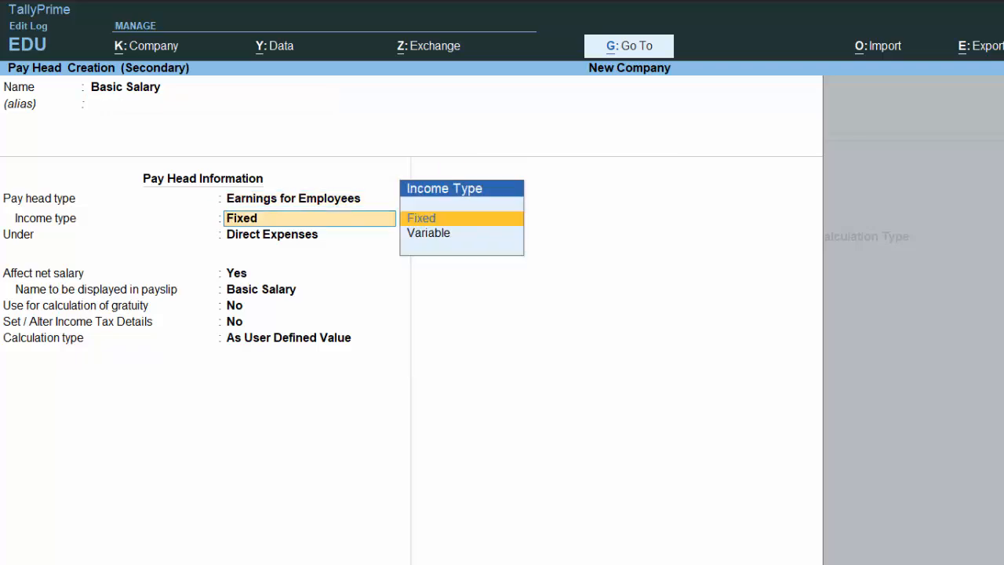
key(Return)
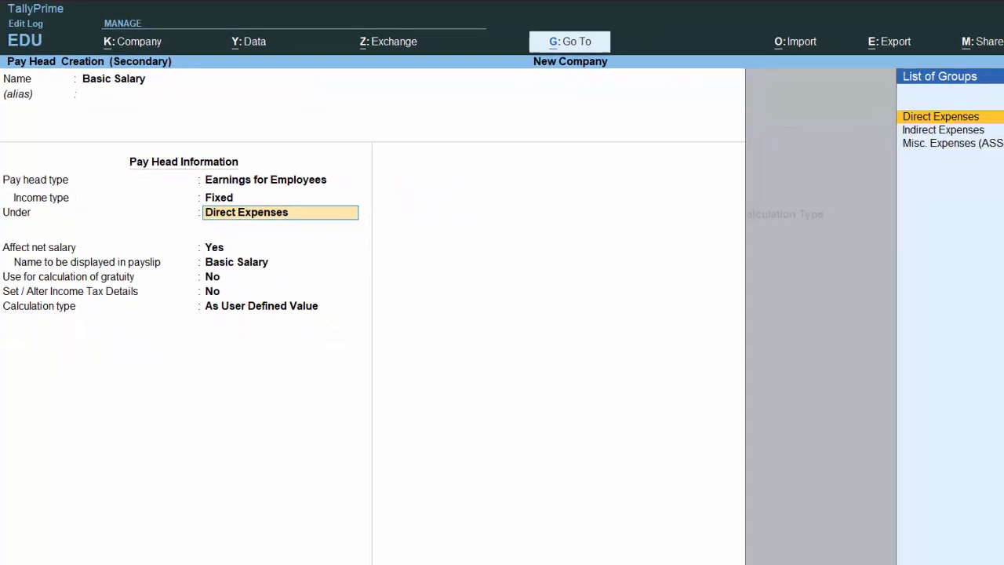
key(Down)
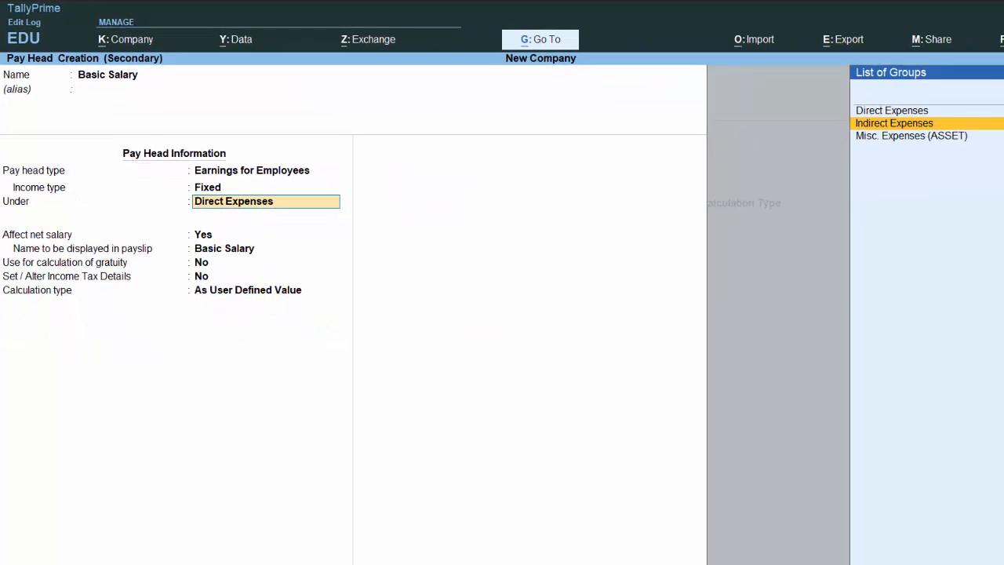
key(Return)
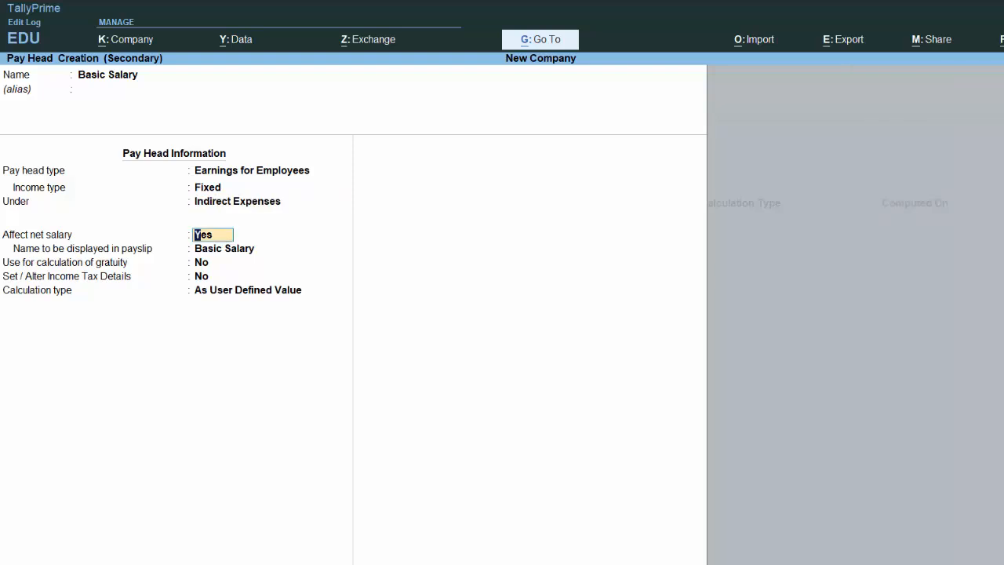
key(Return)
key(Return)
key(Return)
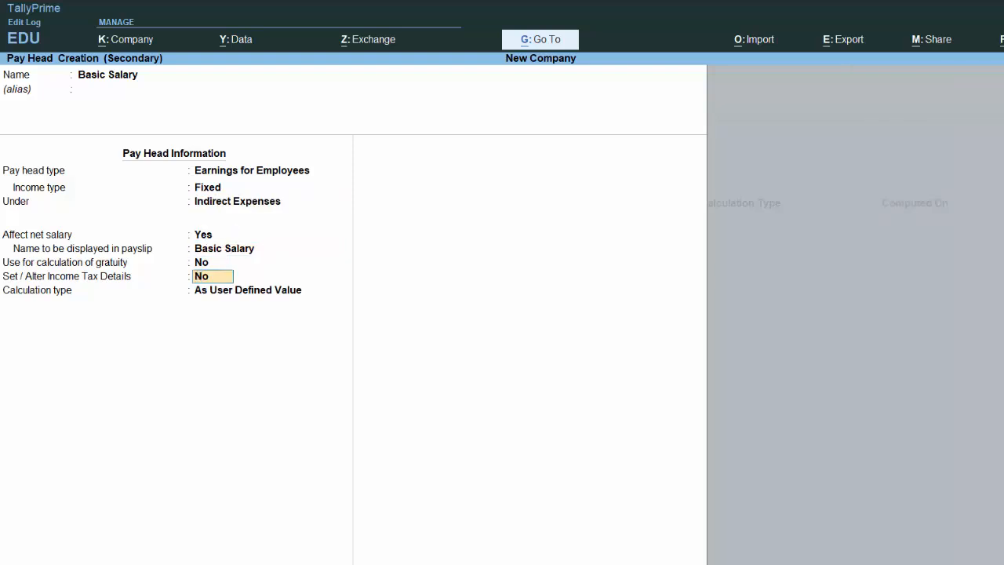
key(Return)
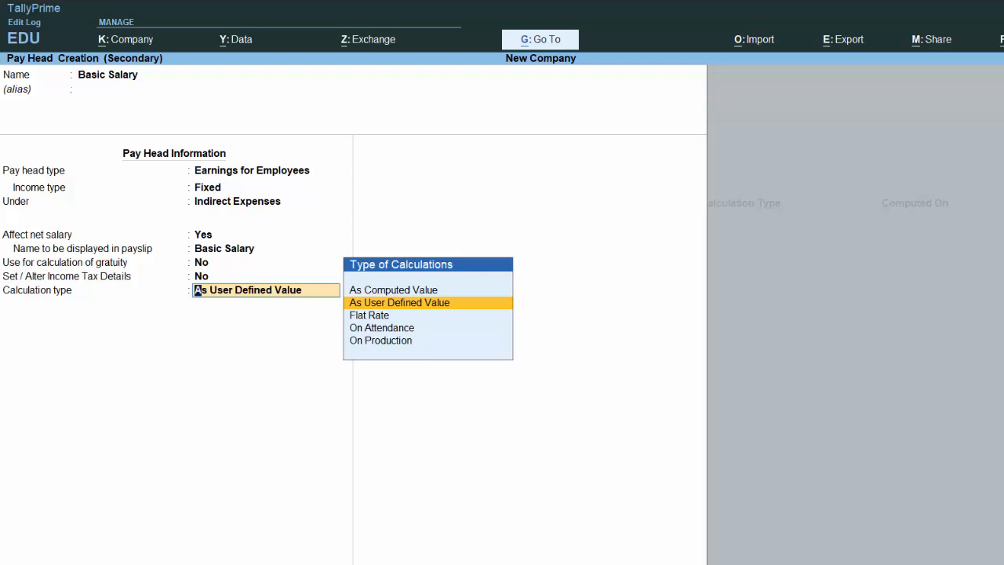
key(Down)
key(Down)
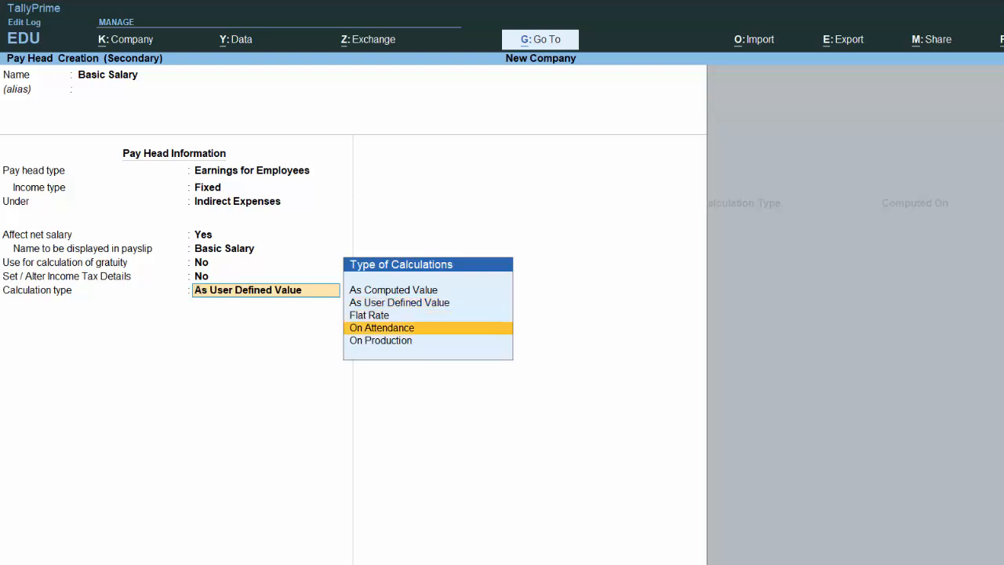
key(Return)
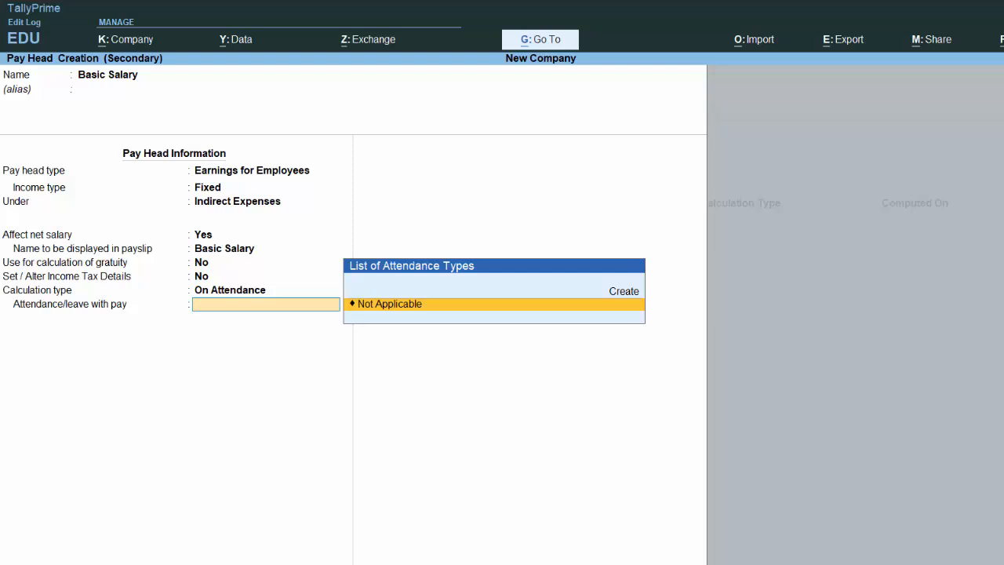
Create the 'Present' attendance type under Primary as Attendance / Leave with Pay and save it.
key(Up)
key(Return)
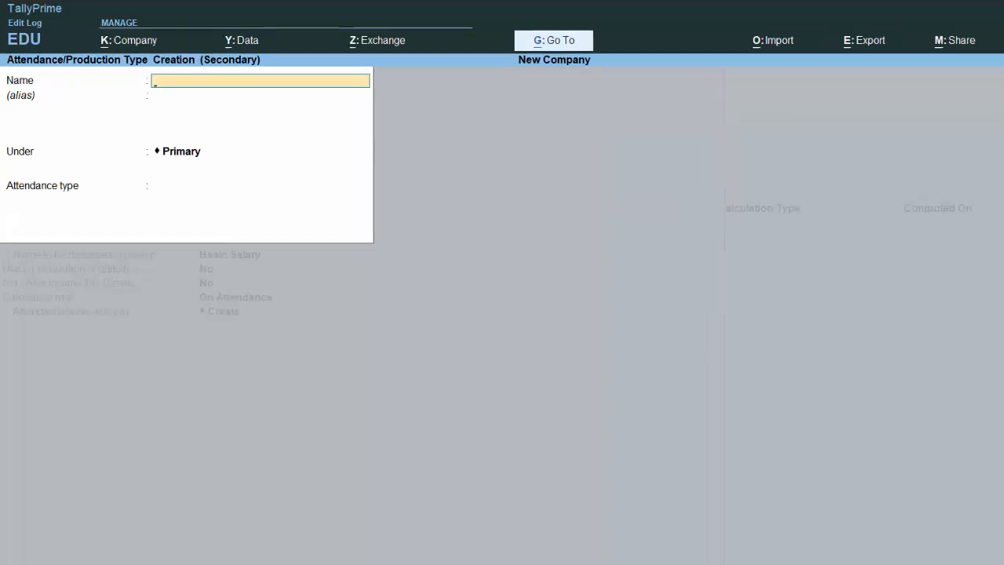
text(Presewn)
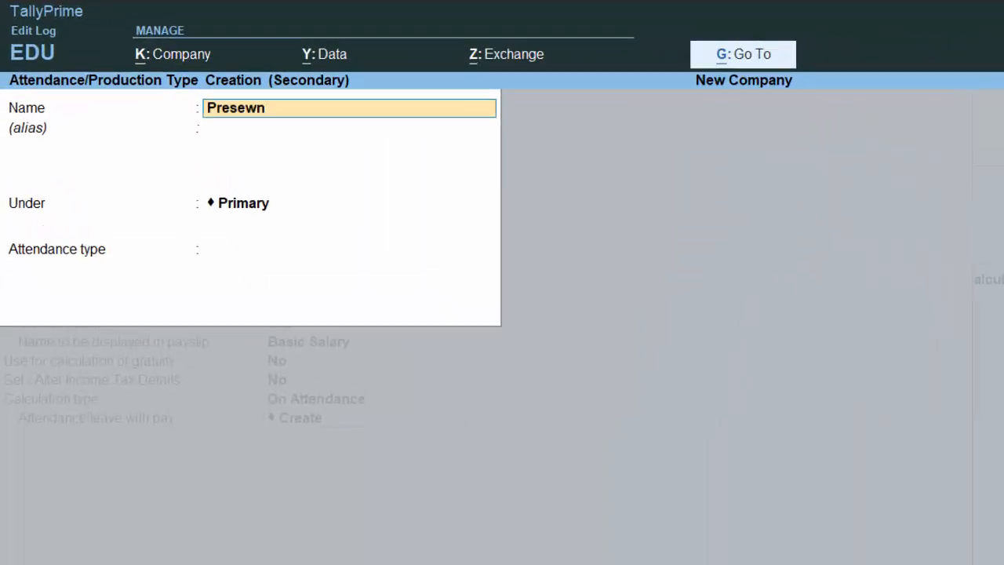
key(BackSpace)
key(BackSpace)
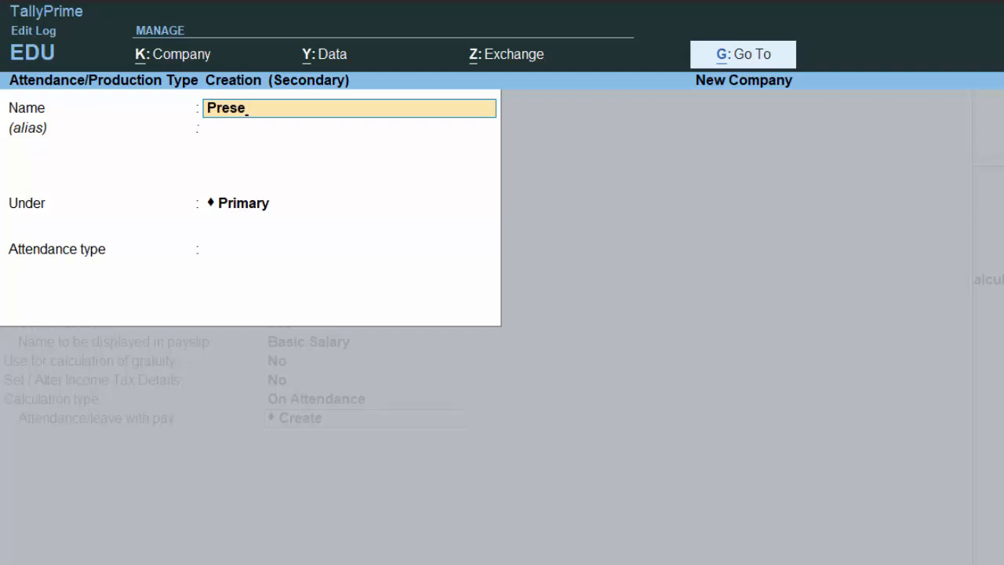
text(nt)
key(Return)
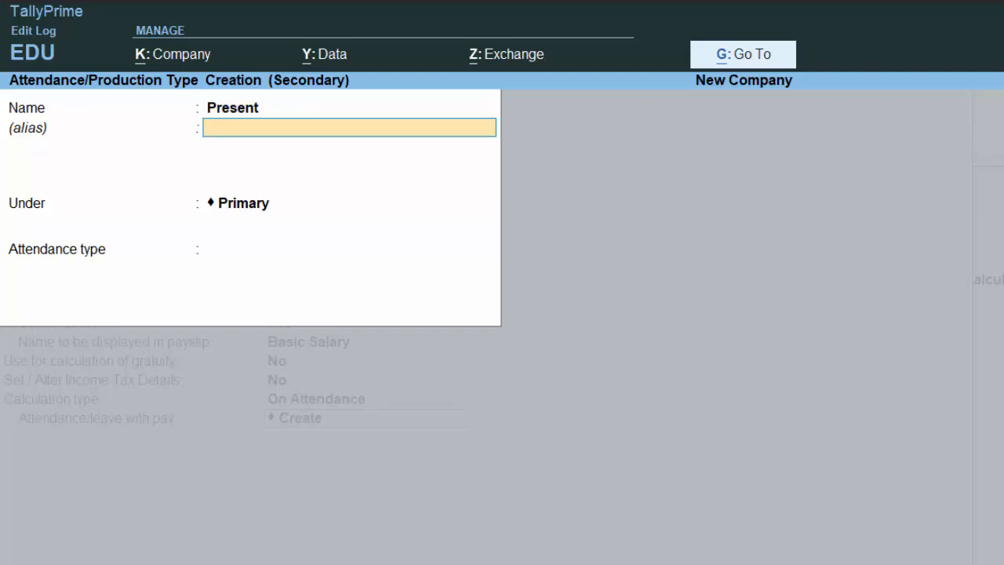
key(Return)
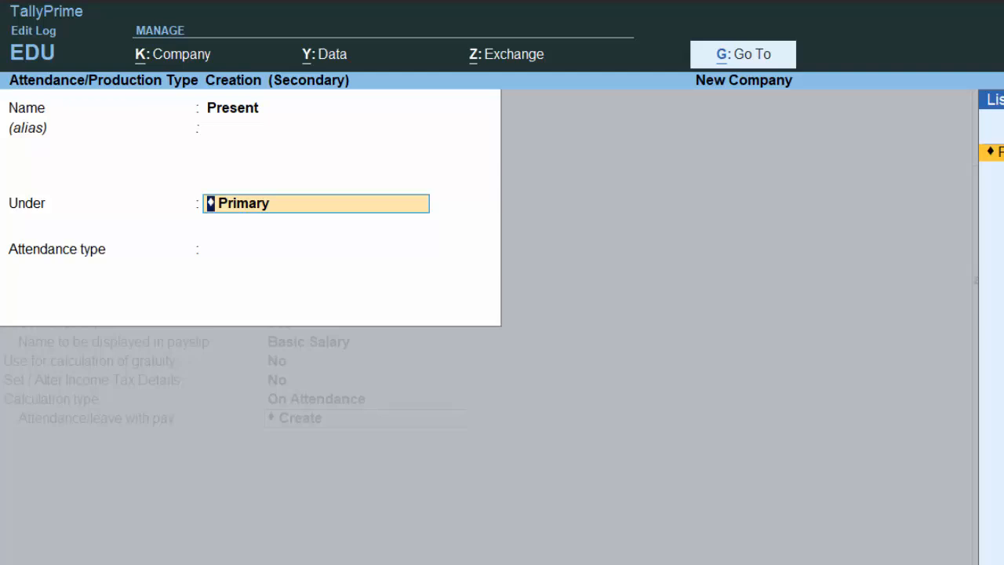
key(Return)
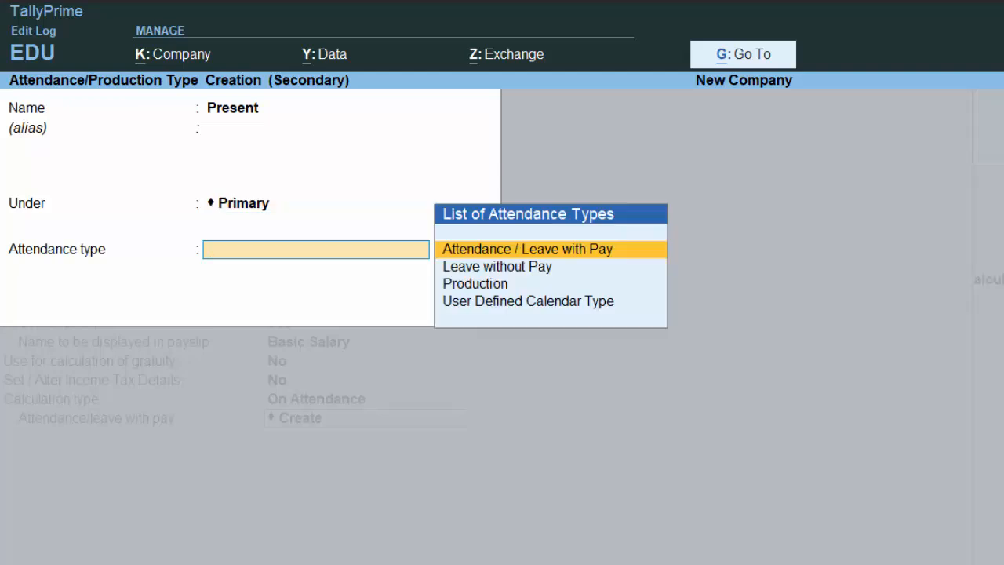
key(Return)
key(Return)
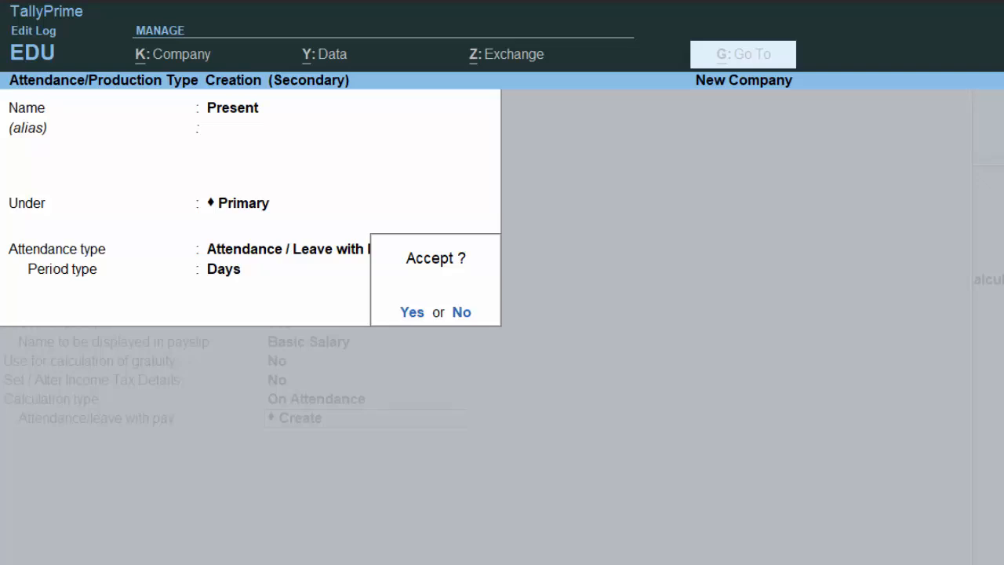
key(y)
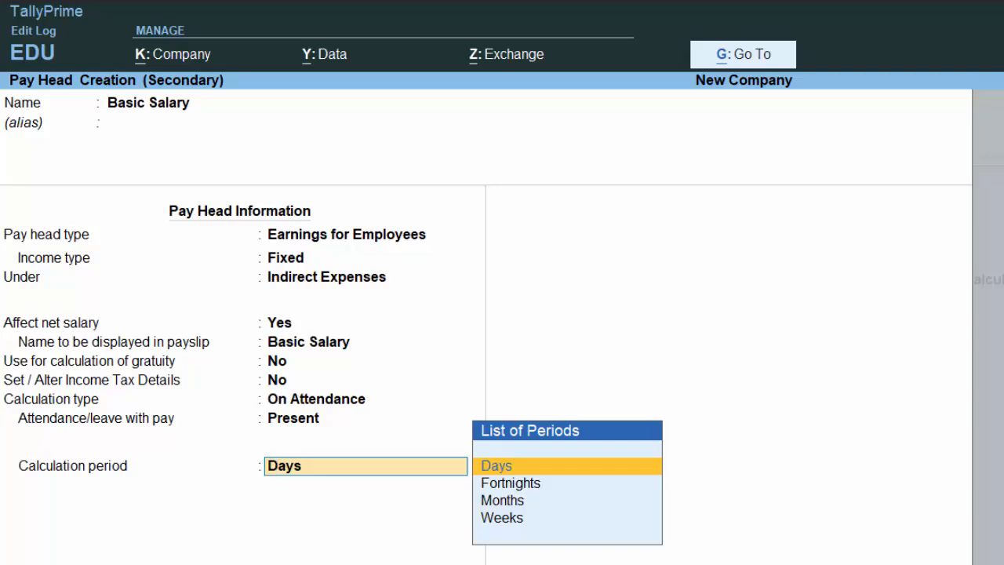
Give Basic Salary a Months period, As per Calendar Period basis, Normal Rounding, and a 30,000 rate.
key(Down)
key(Down)
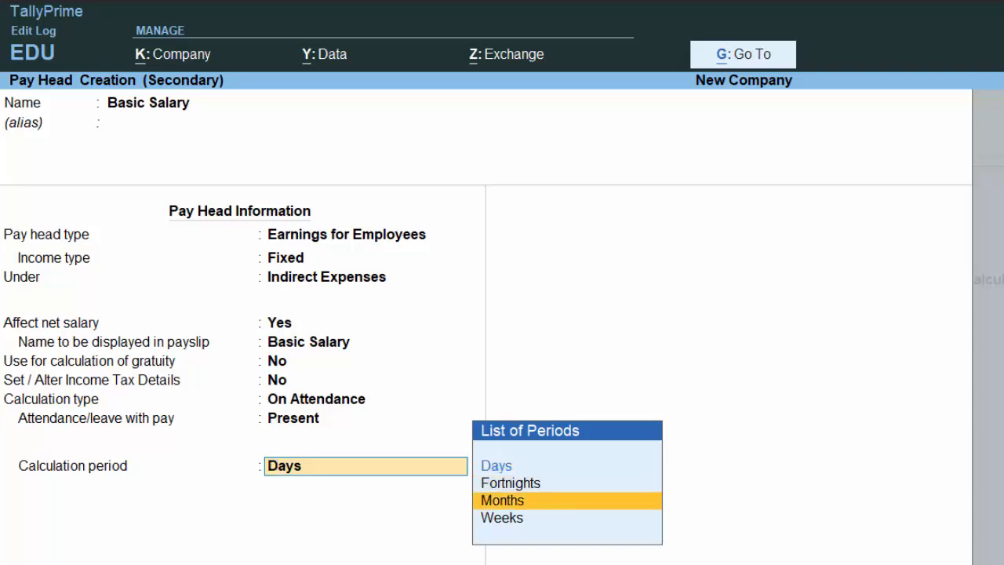
key(Return)
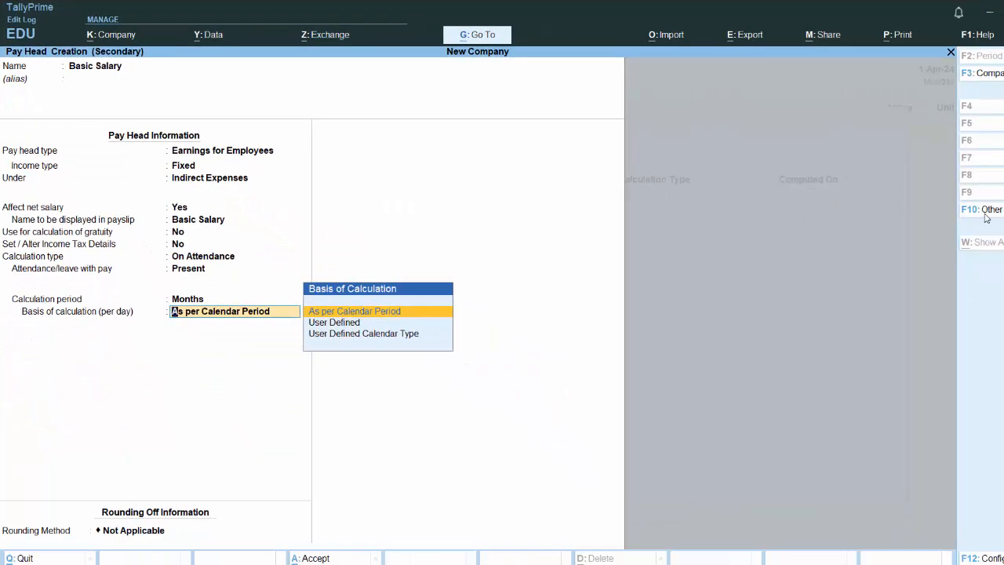
key(Return)
key(Down)
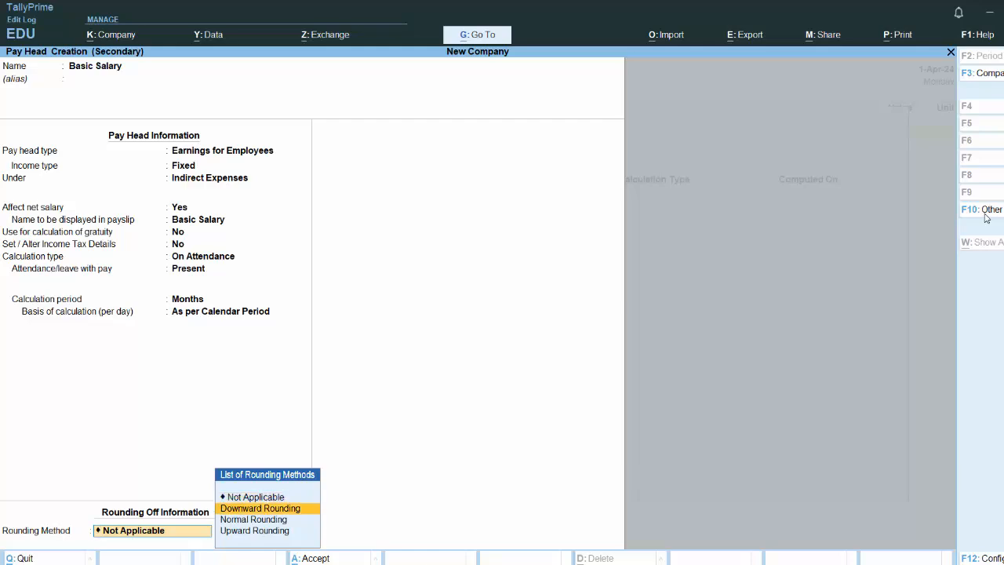
key(Down)
key(Return)
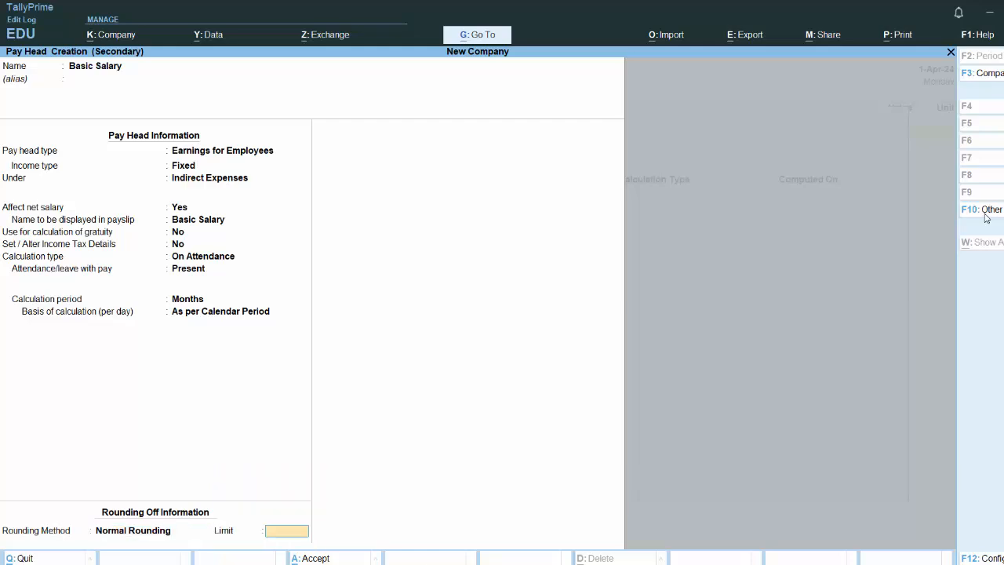
key(Return)
key(Return)
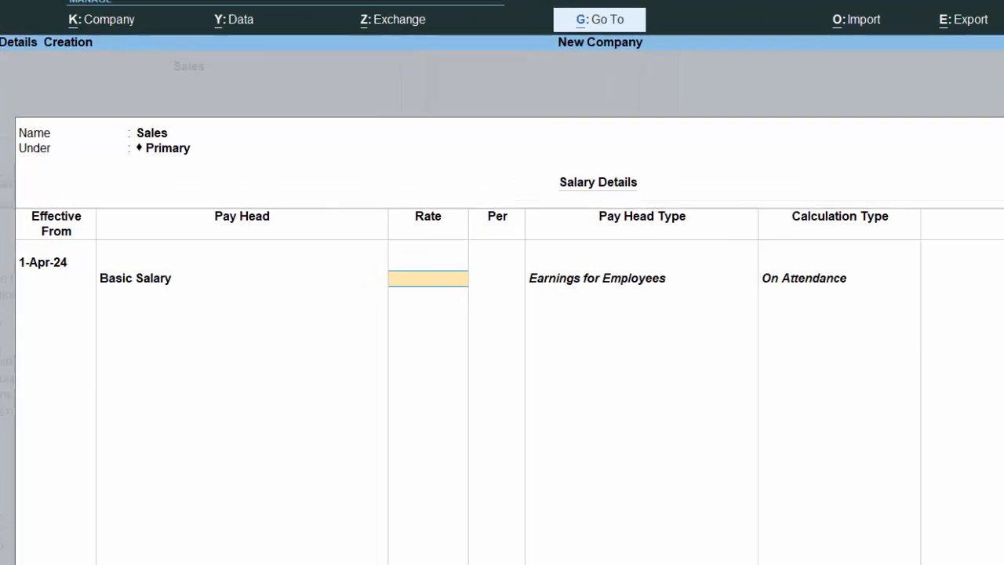
text(30,000)
key(Return)
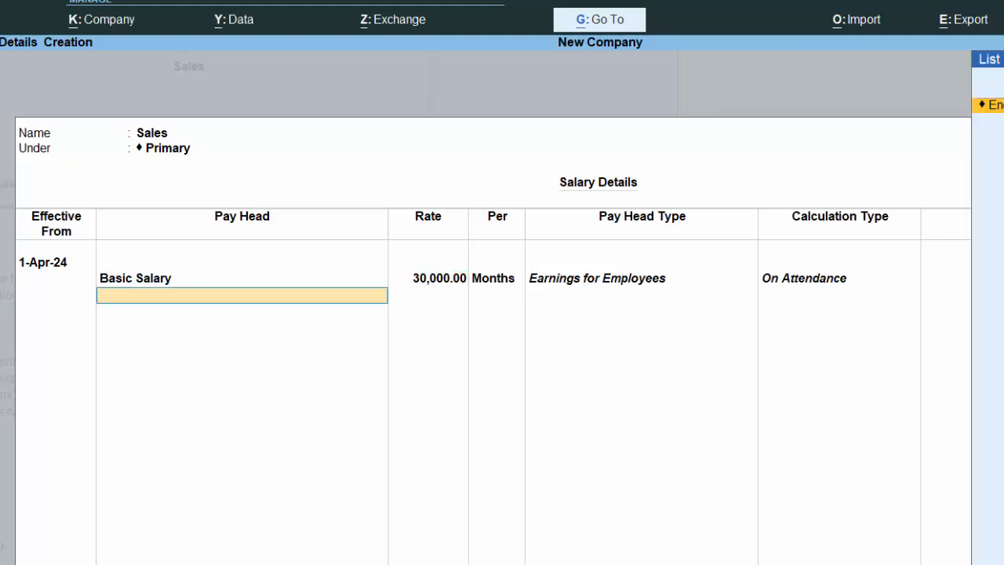
Create pay head TA as a Fixed Earnings for Employees head under Indirect Expenses.
key(alt+c)
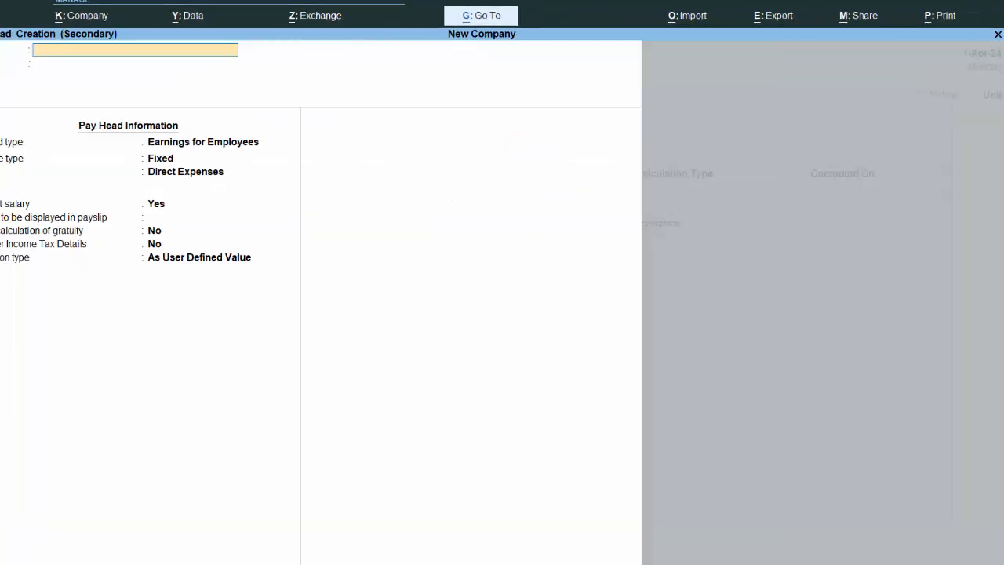
text(TA)
key(Return)
key(Return)
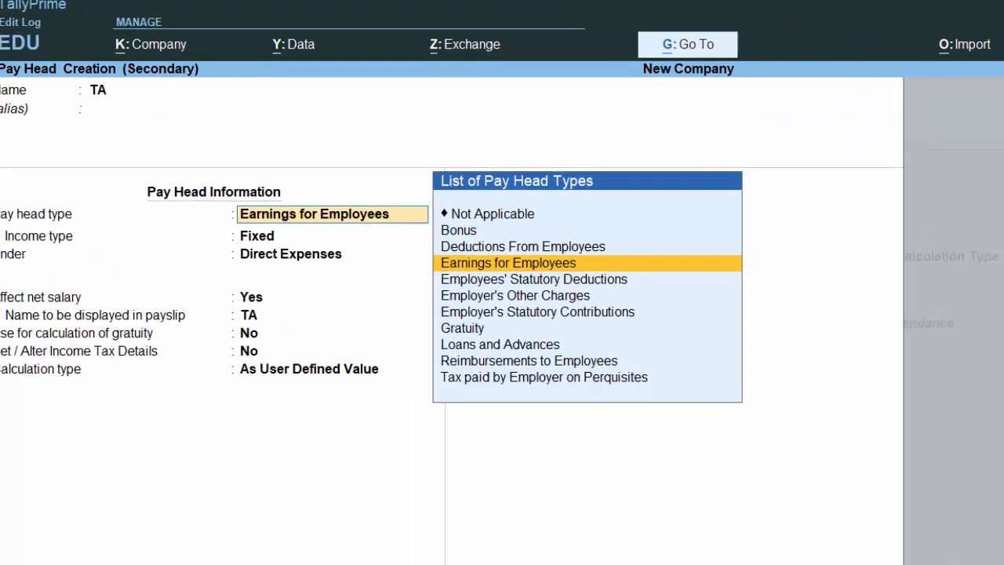
key(Return)
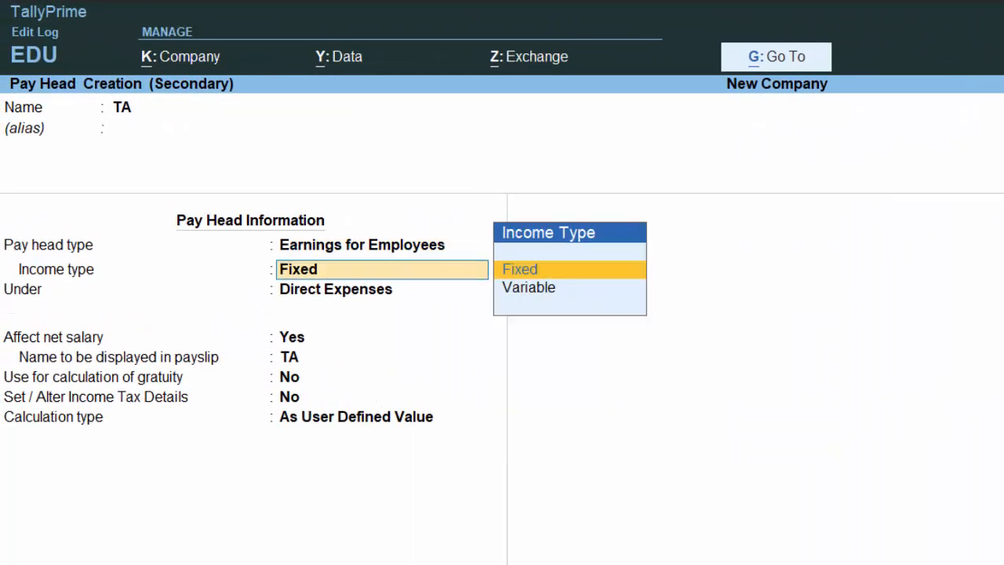
key(Return)
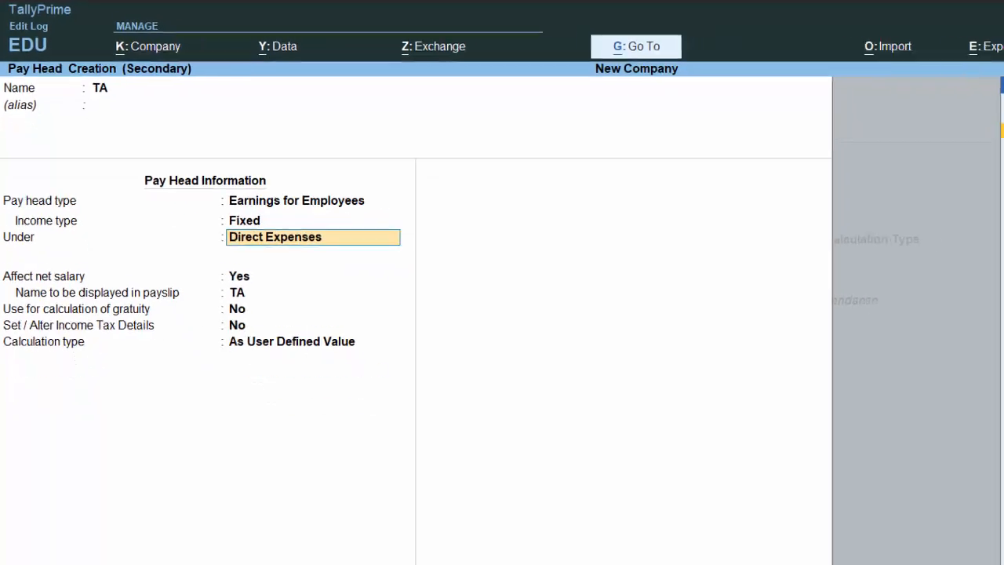
key(Down)
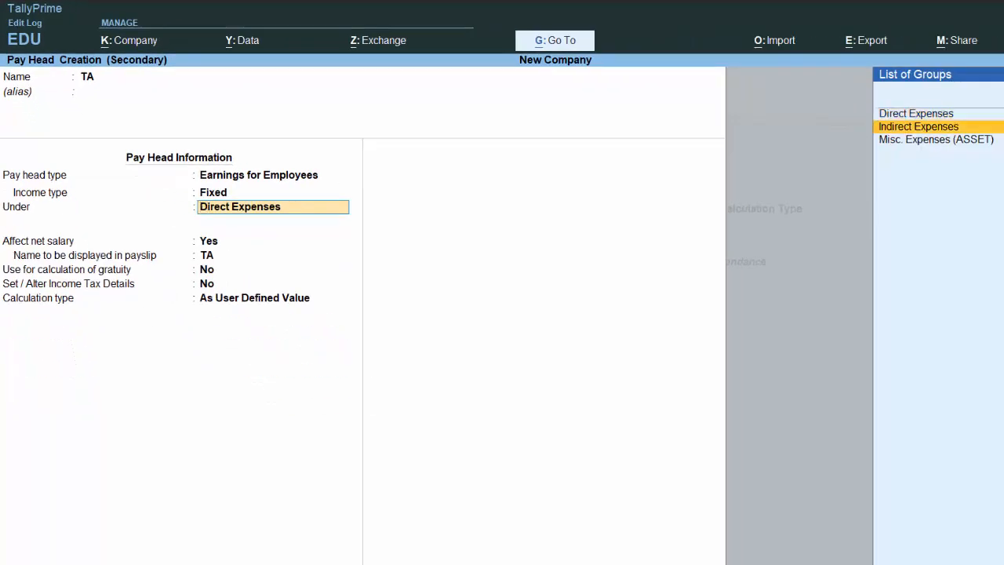
key(Return)
key(Return)
key(Return)
key(Return)
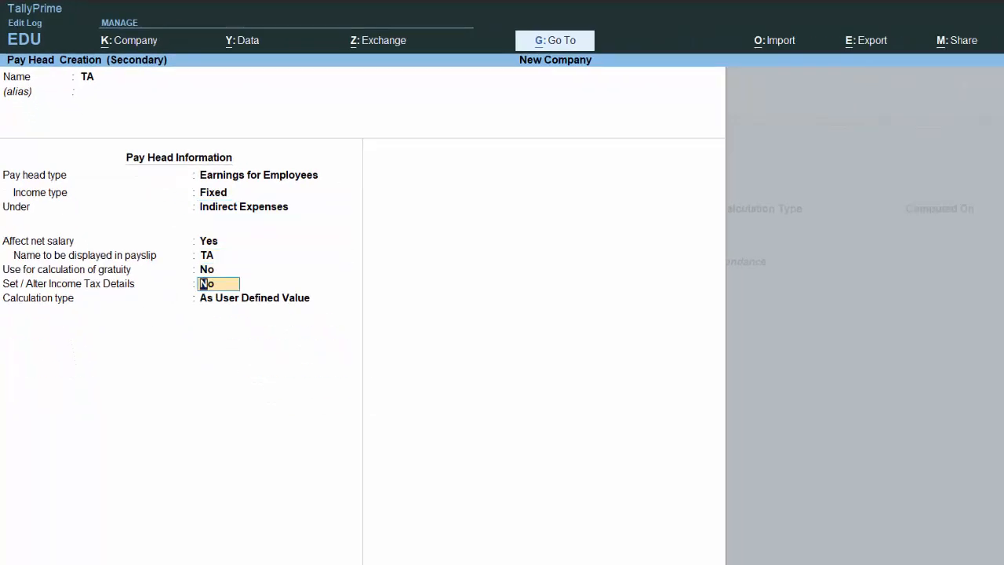
key(Return)
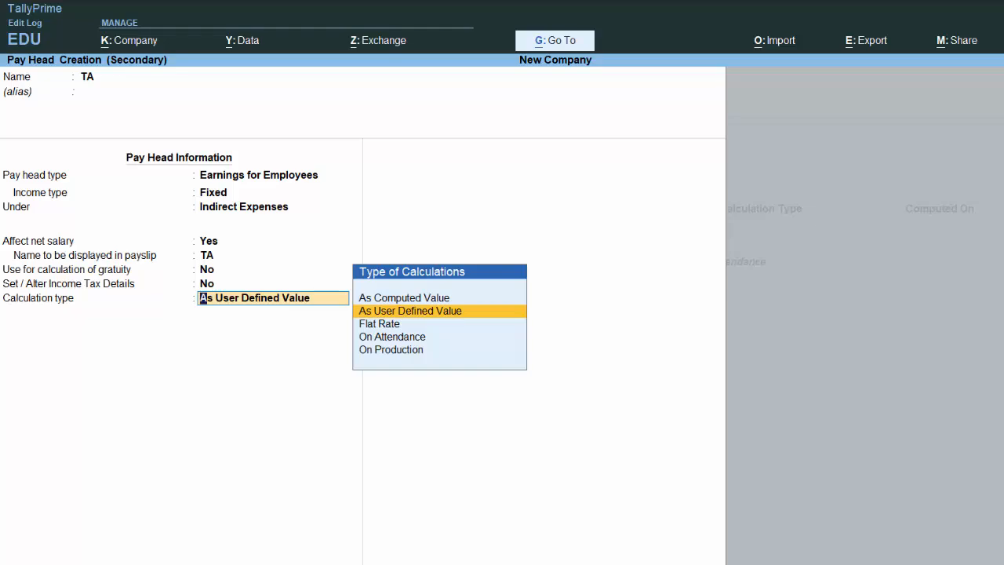
Make TA As Computed Value with Normal Rounding, computed On Specified Formula of Basic Salary.
key(Up)
key(Return)
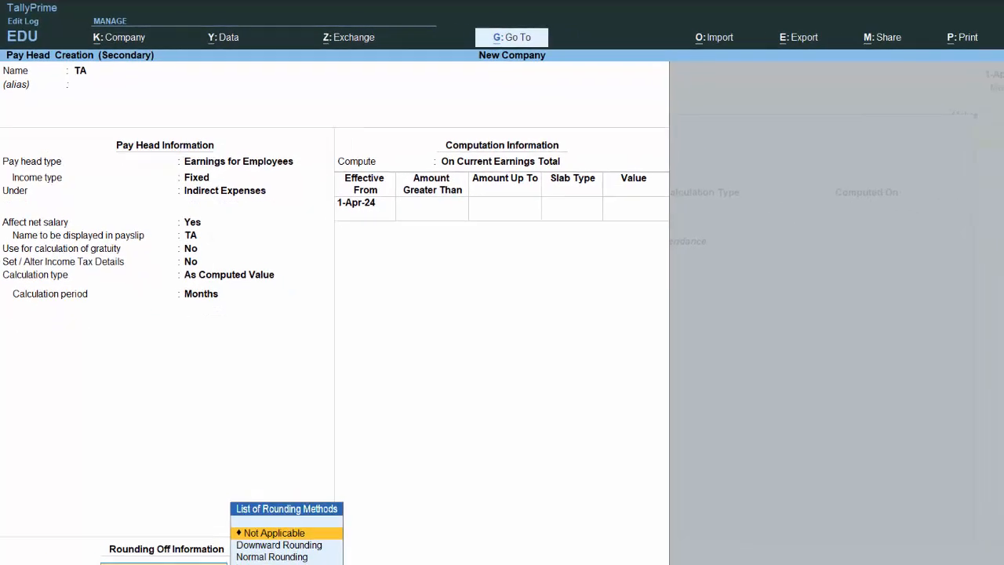
key(Down)
key(Down)
key(Return)
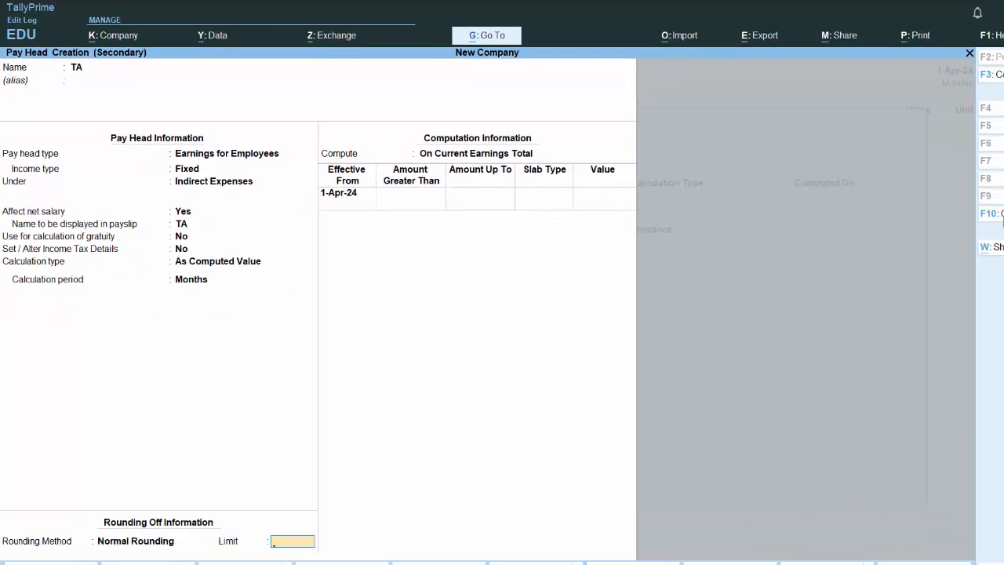
key(Return)
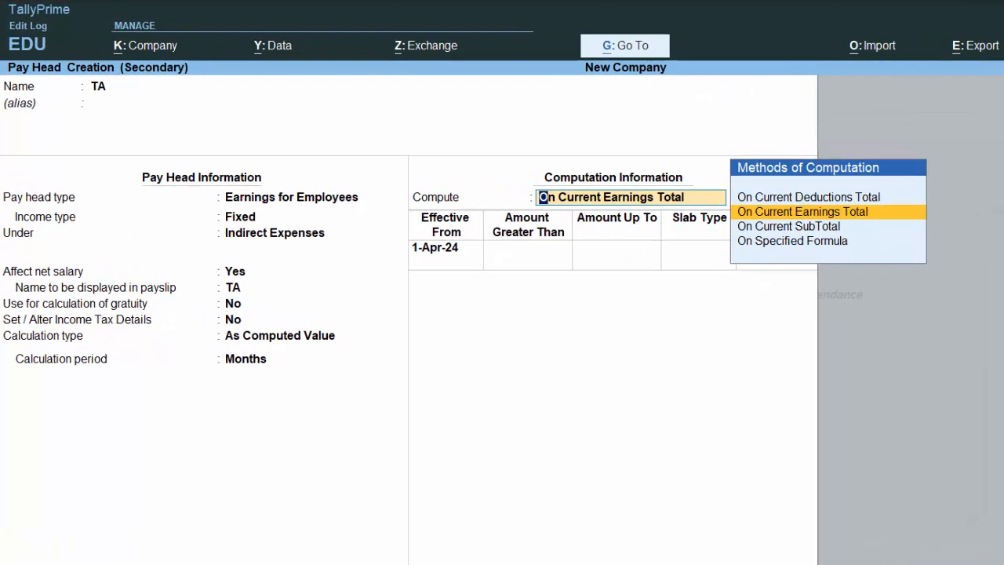
key(Down)
key(Down)
key(Return)
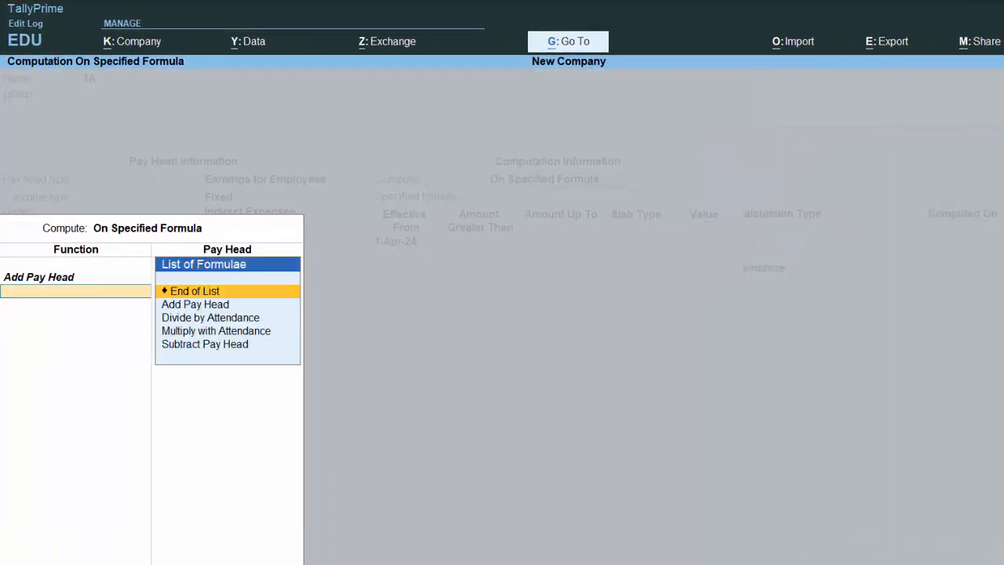
key(Return)
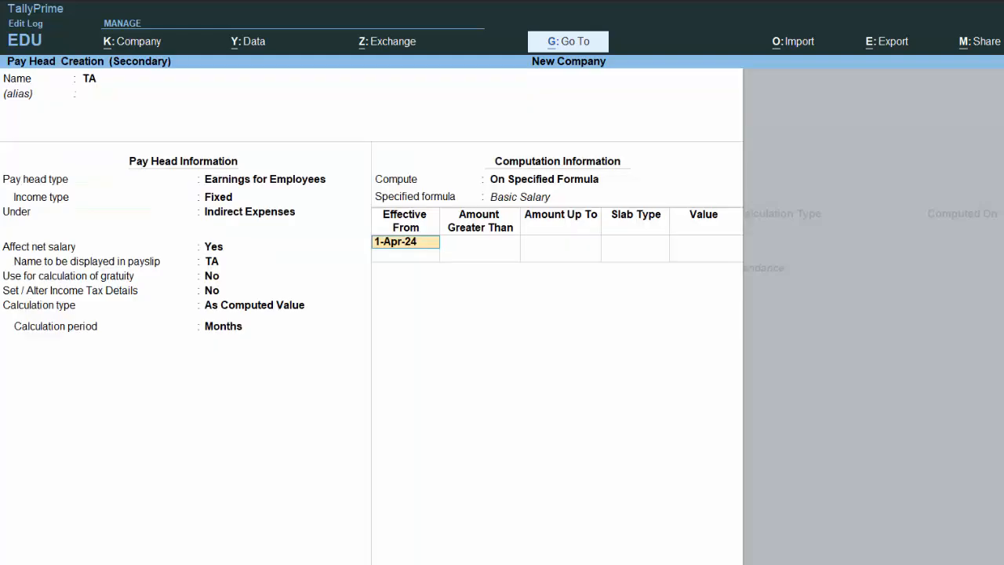
Enter TA slabs: 2% up to 30,000, 3% up to 50,000, 4% above.
key(Return)
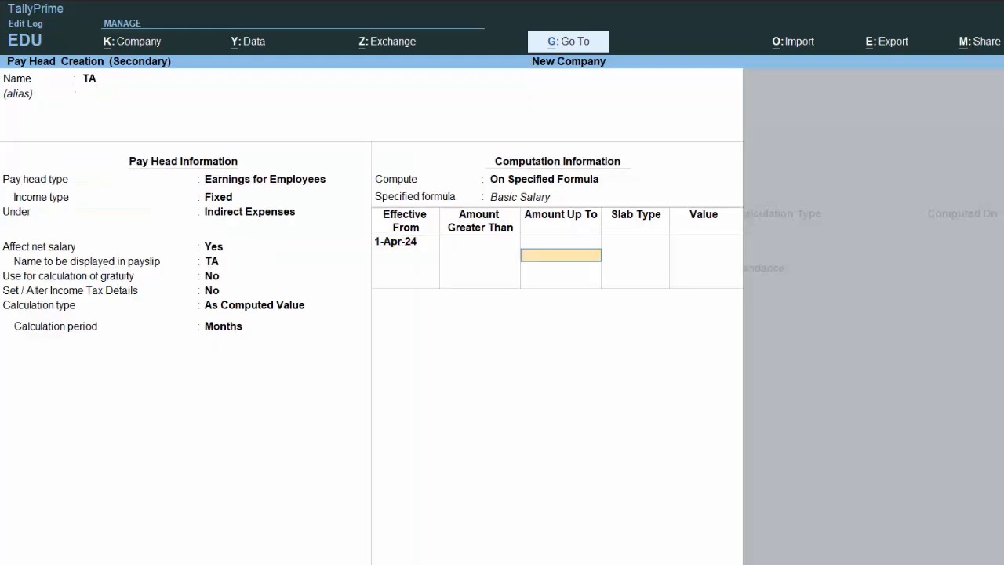
text(3000)
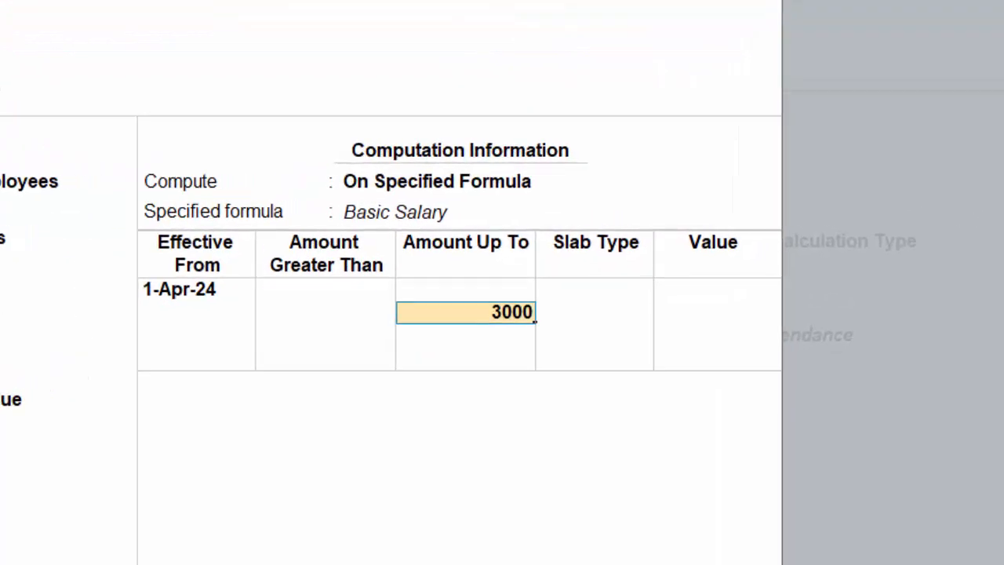
text(0)
key(Return)
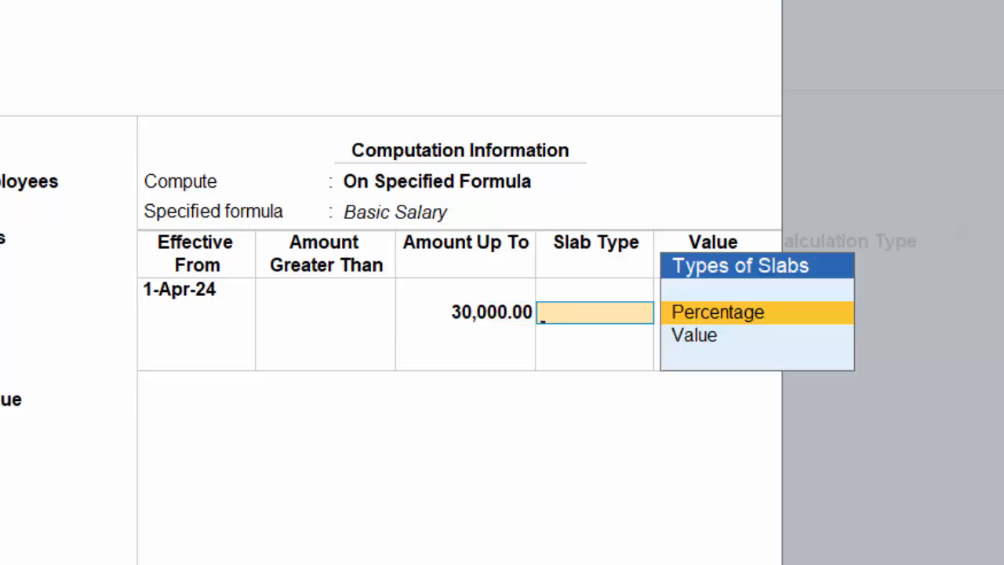
key(Return)
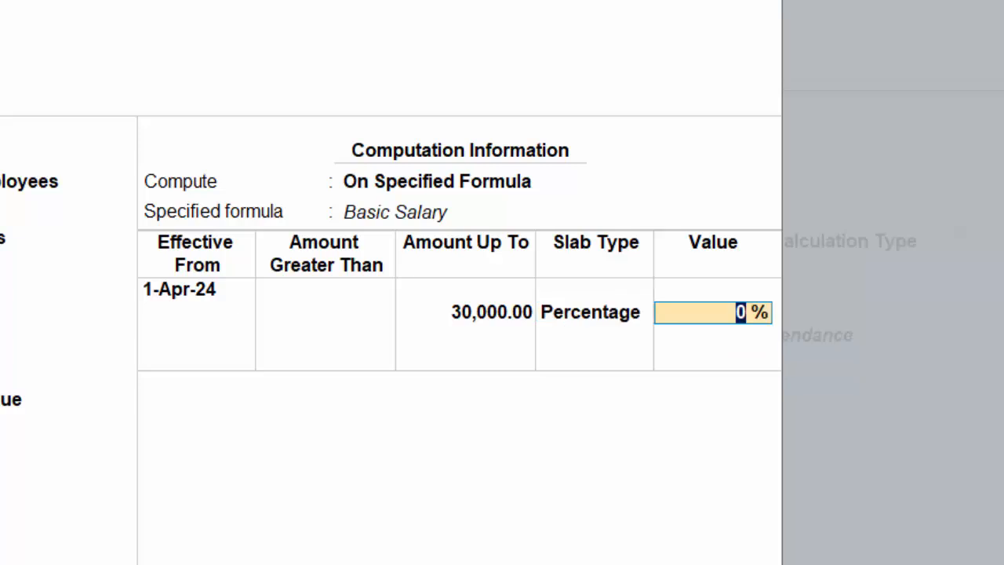
text(2)
key(Return)
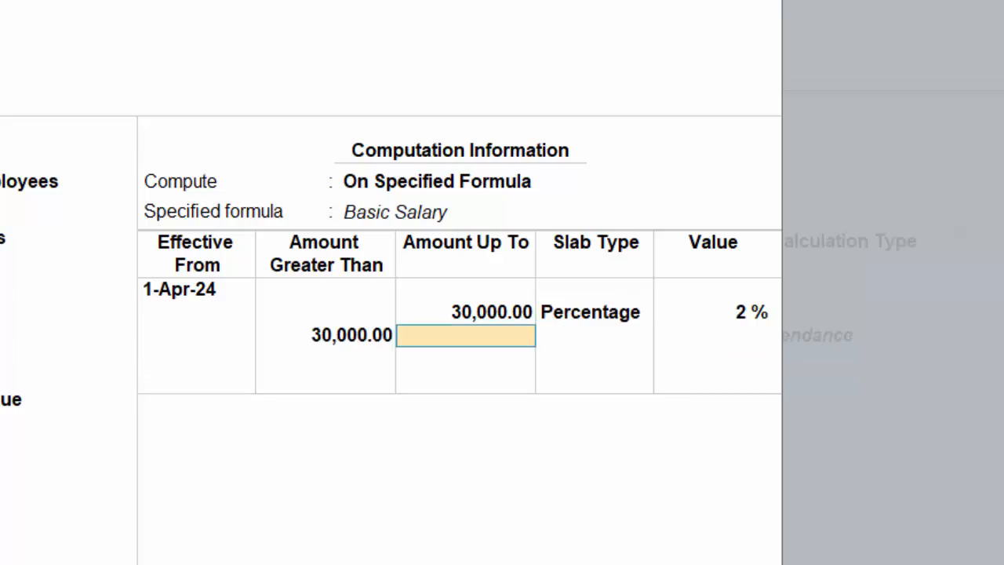
text(50000)
key(Return)
key(Return)
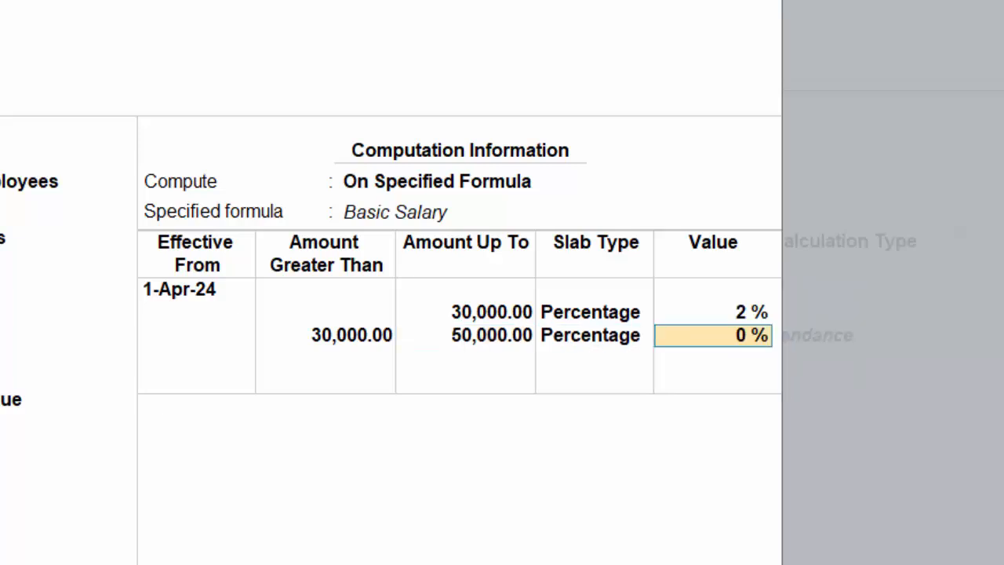
text(3)
key(Return)
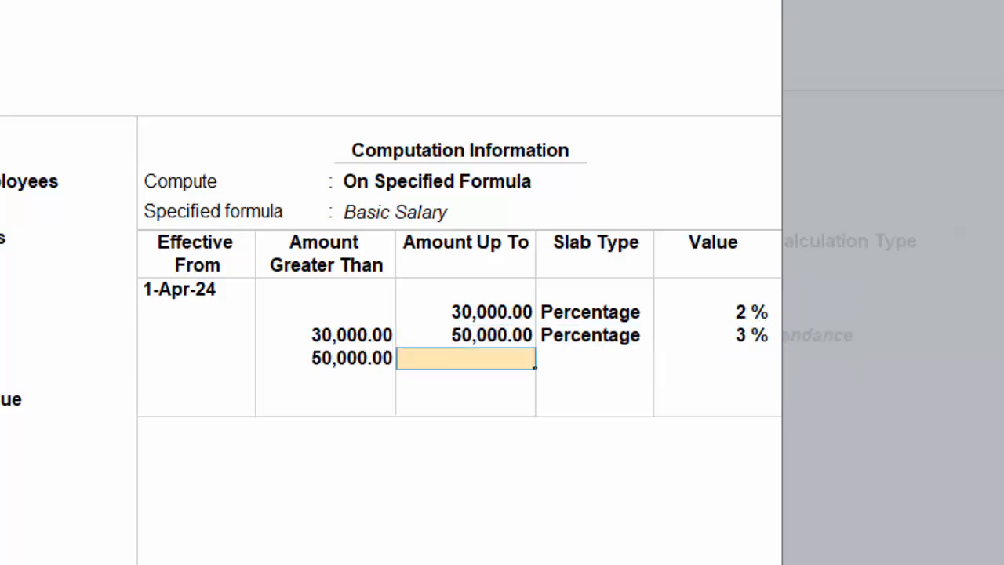
key(Return)
key(Return)
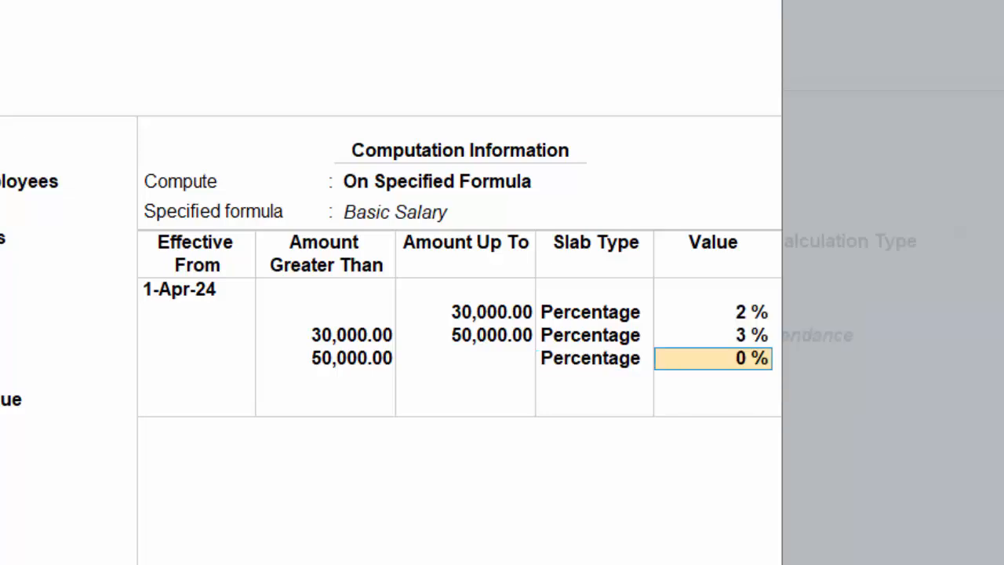
text(4)
key(Return)
key(Return)
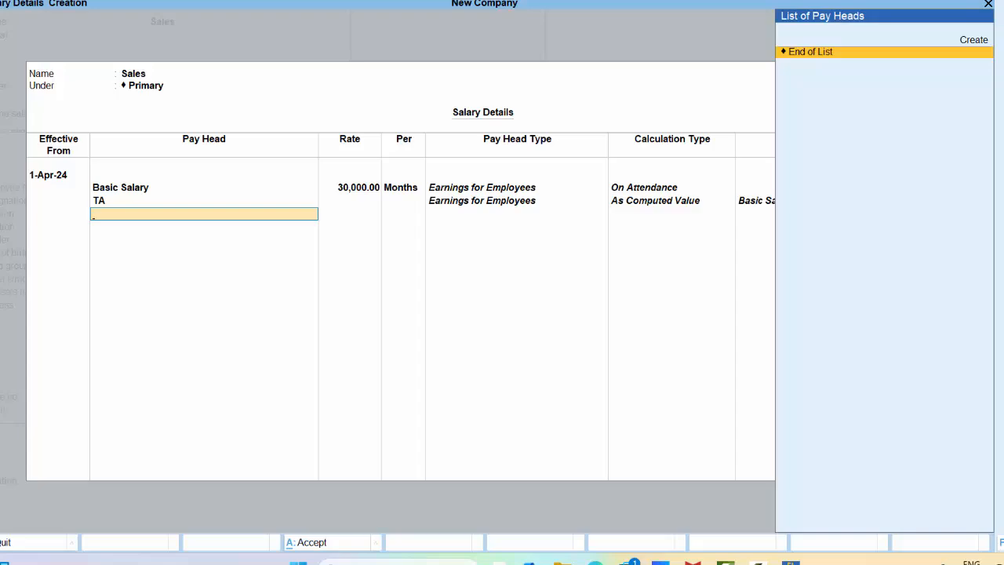
Create pay head DA as Earnings for Employees under Indirect Expenses.
key(Up)
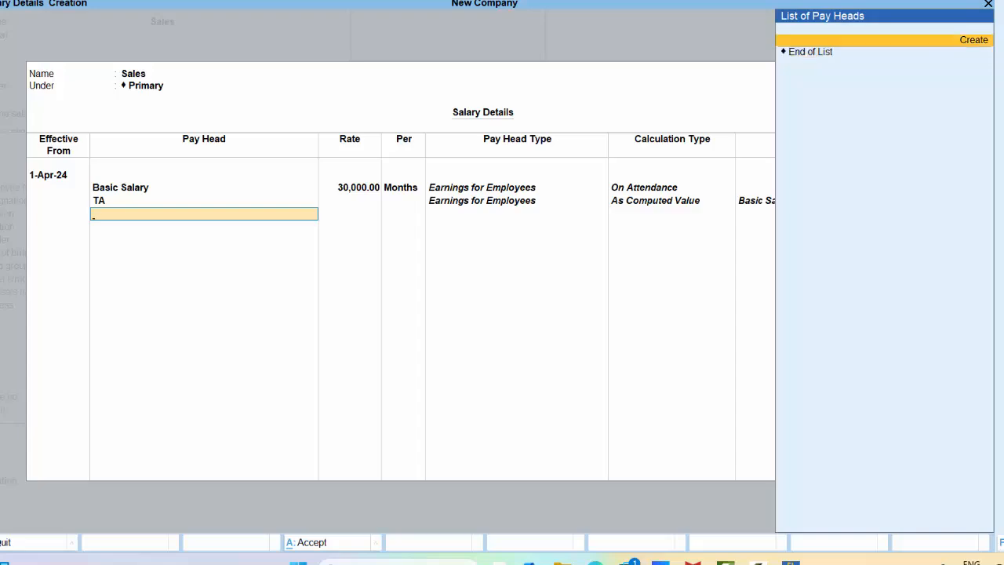
key(Return)
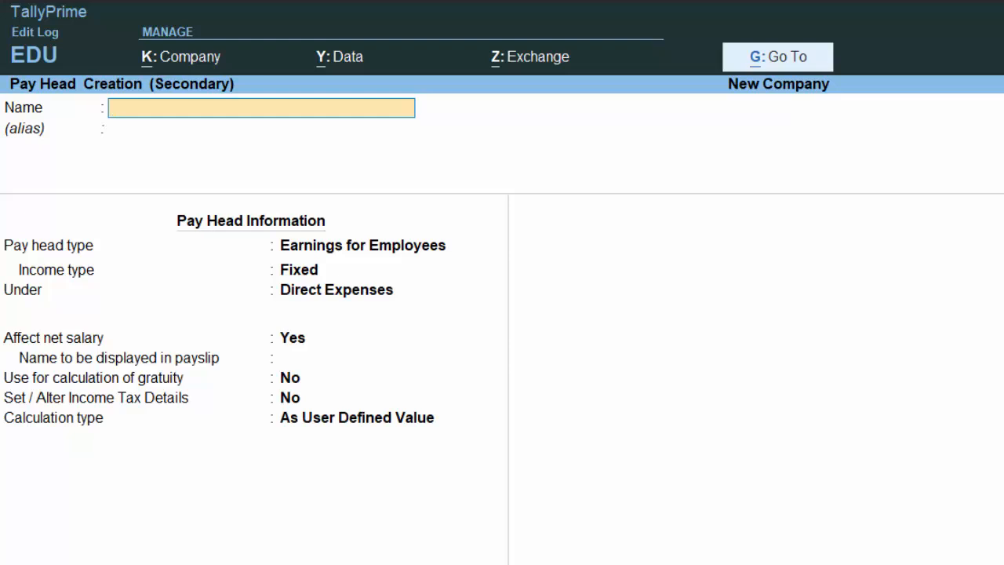
text(DA)
key(Return)
key(Return)
key(Return)
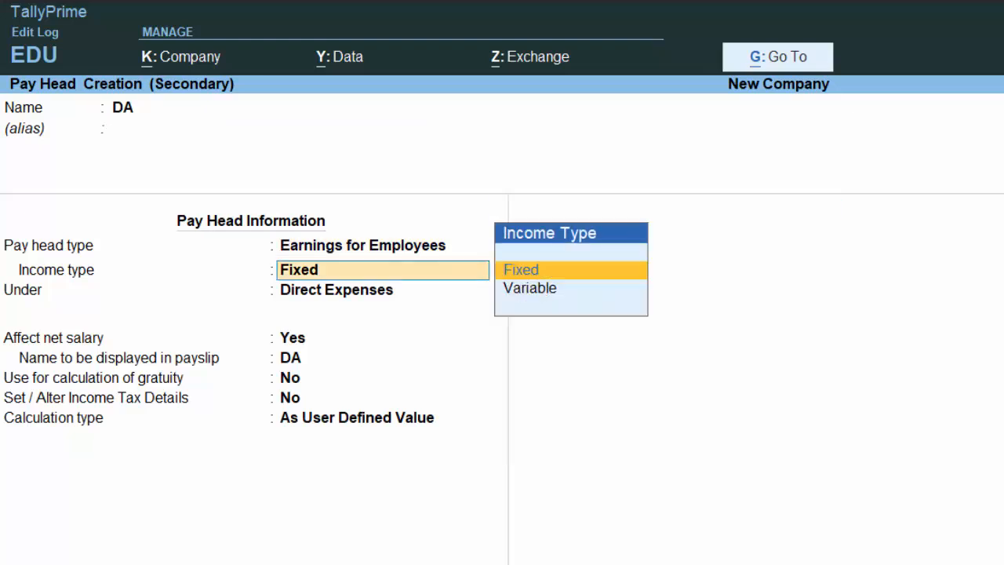
key(Return)
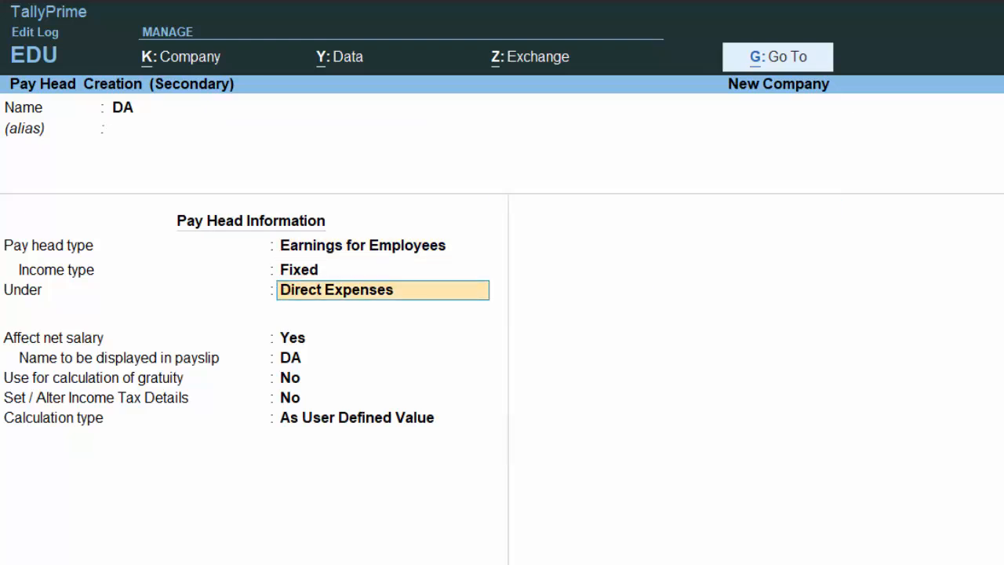
key(Down)
key(Return)
key(Return)
key(Return)
key(Return)
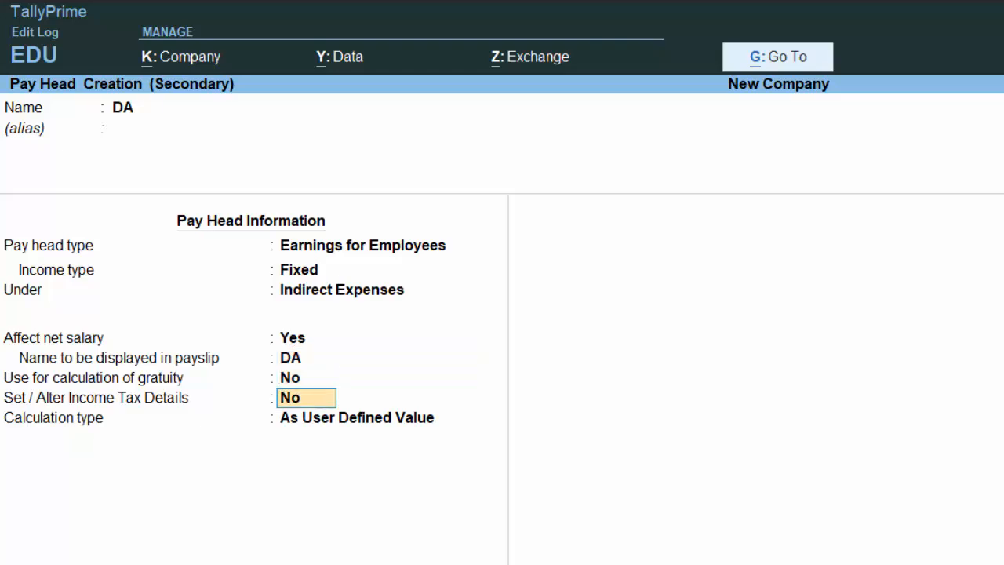
key(Return)
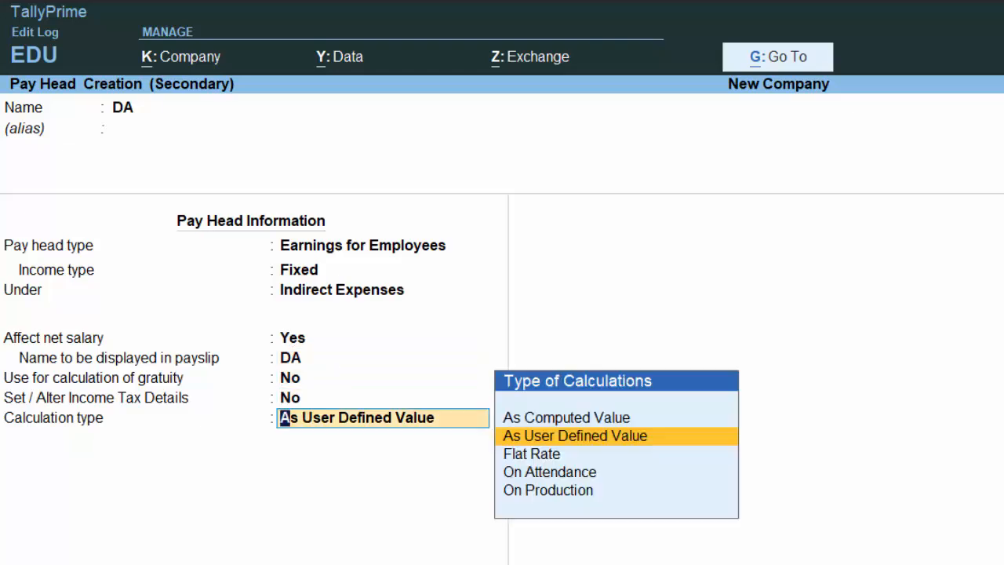
Make DA As Computed Value, computed On Specified Formula of Basic Salary.
key(Up)
key(Return)
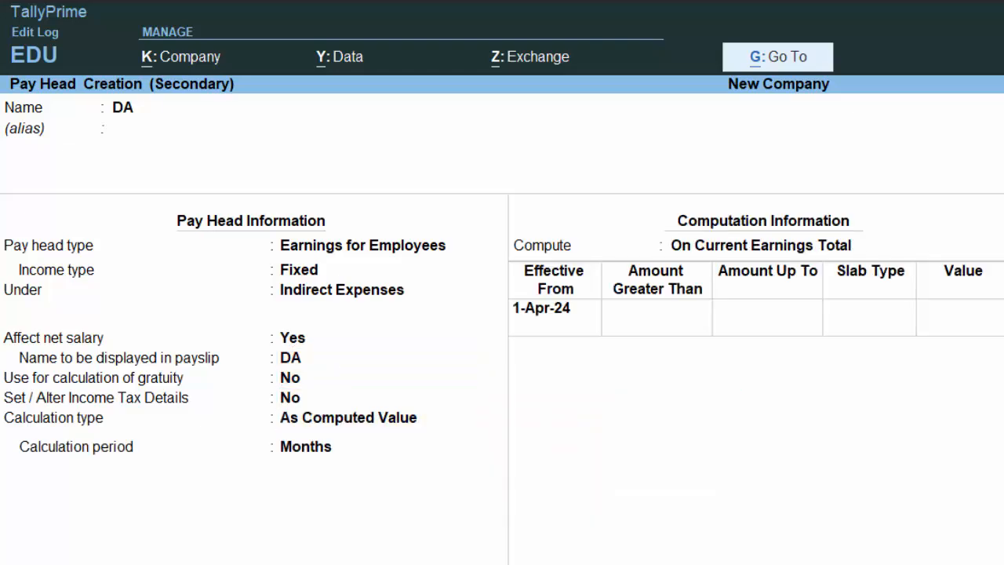
key(Down)
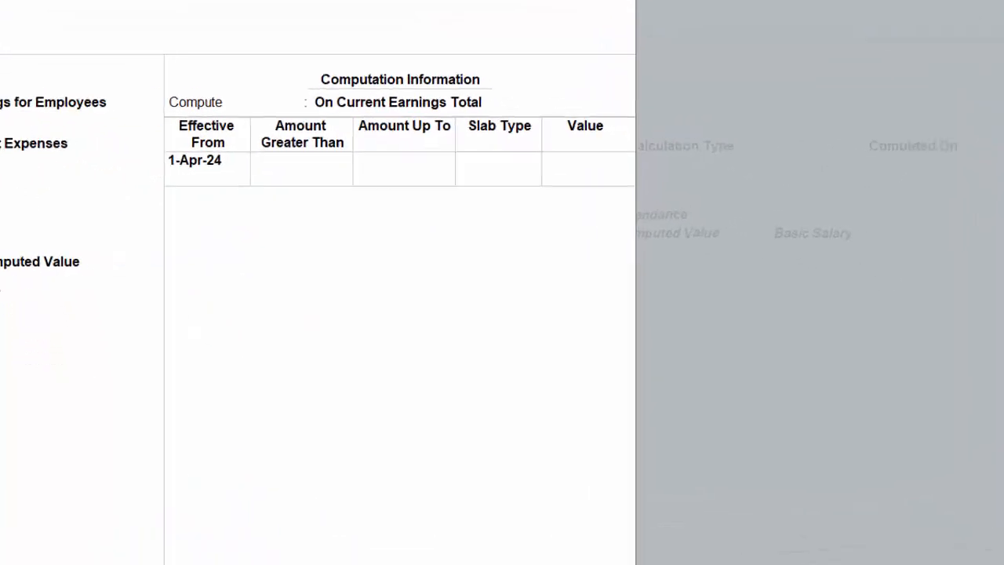
key(Return)
key(Down)
key(Down)
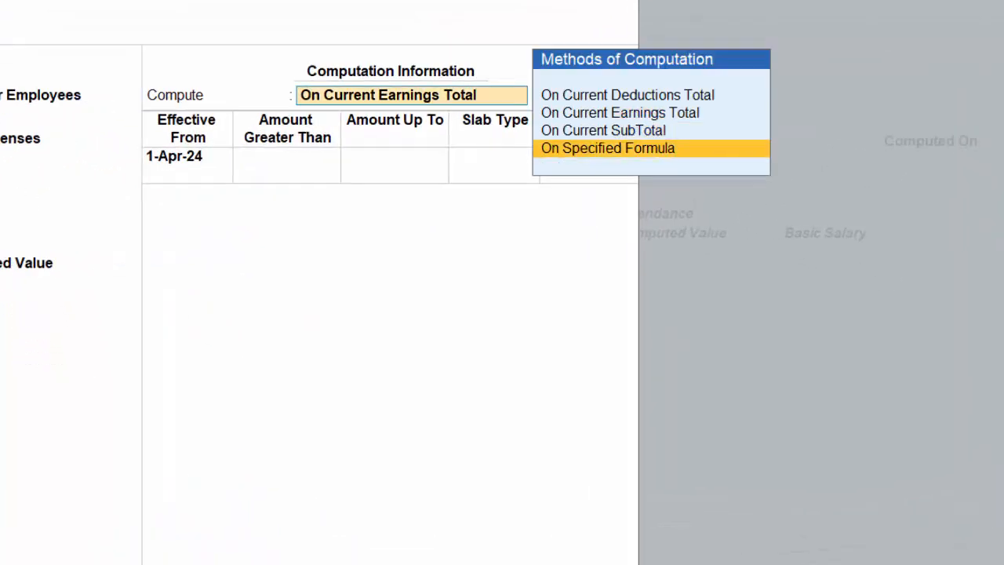
key(Return)
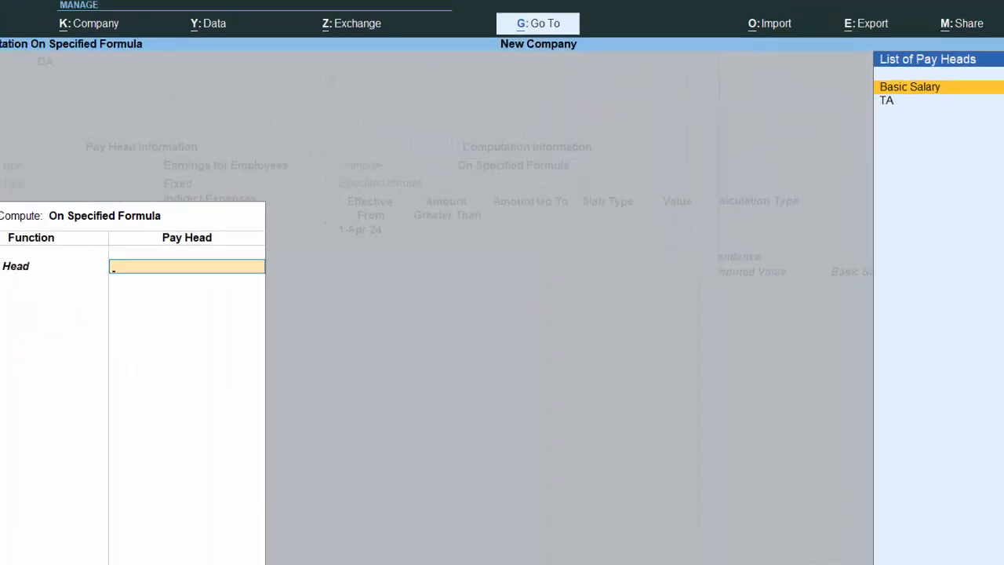
key(Return)
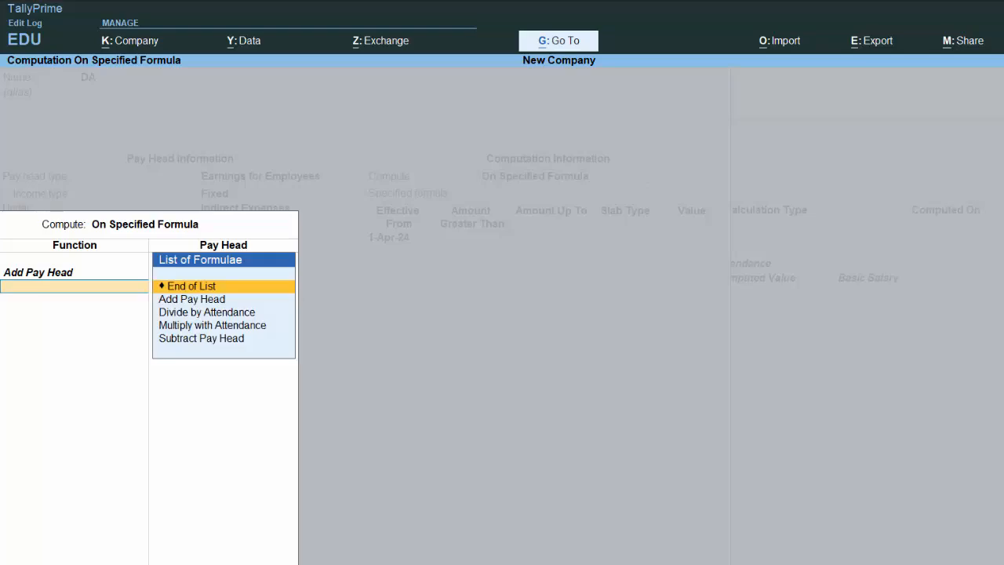
key(Return)
key(Return)
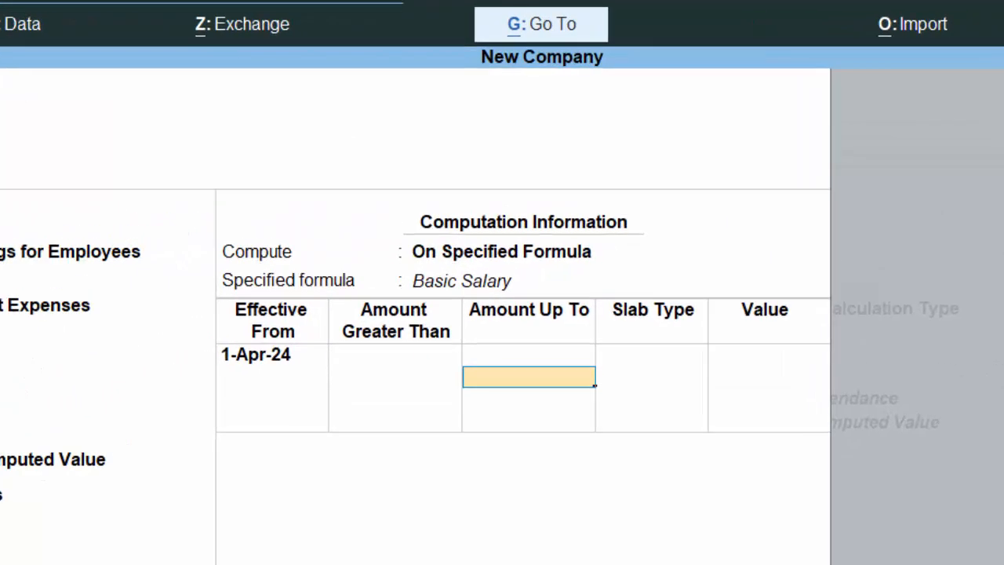
Enter DA slabs: 1.5% up to 30,000, 2% up to 50,000, 3% above.
text(30000)
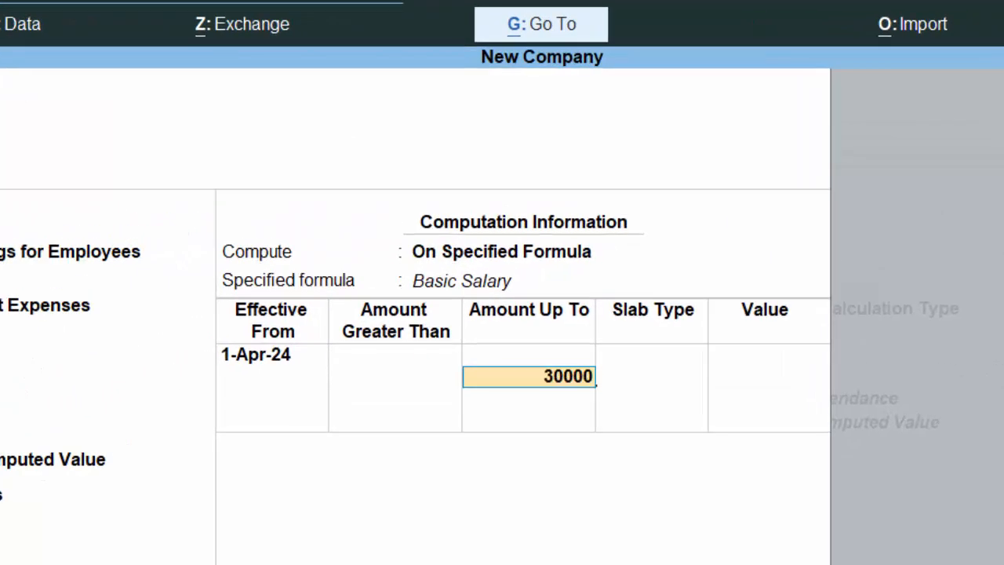
key(Return)
key(Return)
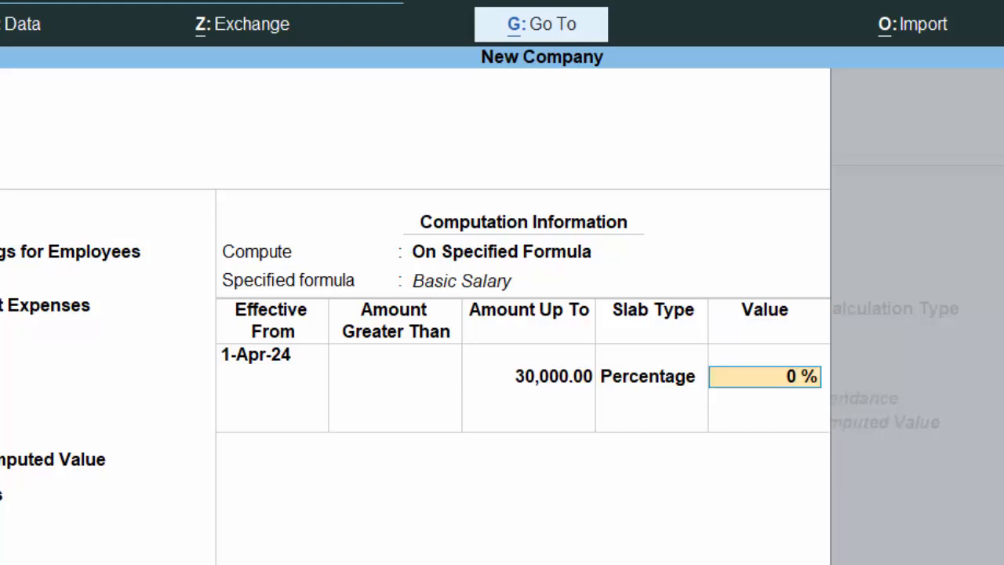
text(1.5)
key(Return)
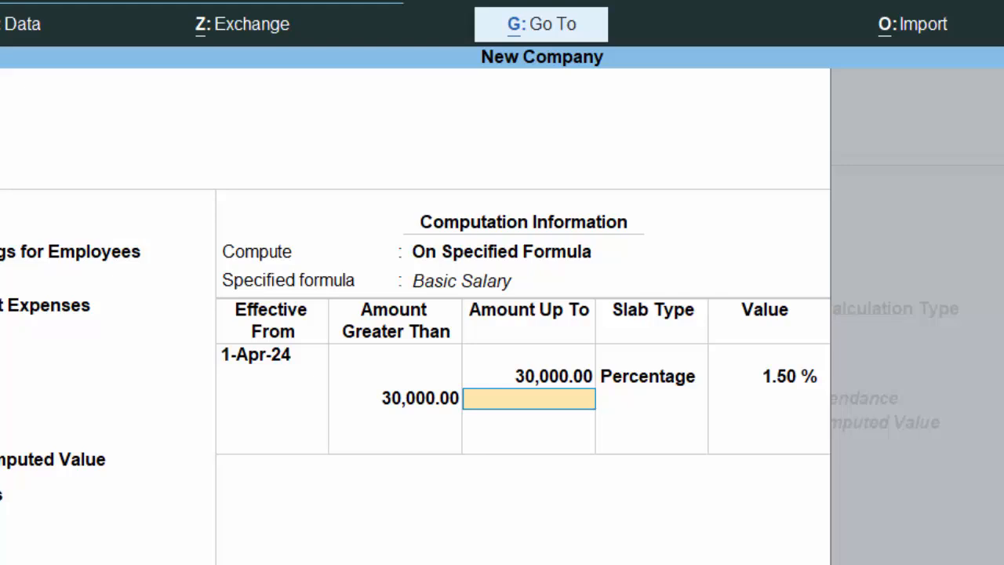
text(50,000)
key(Return)
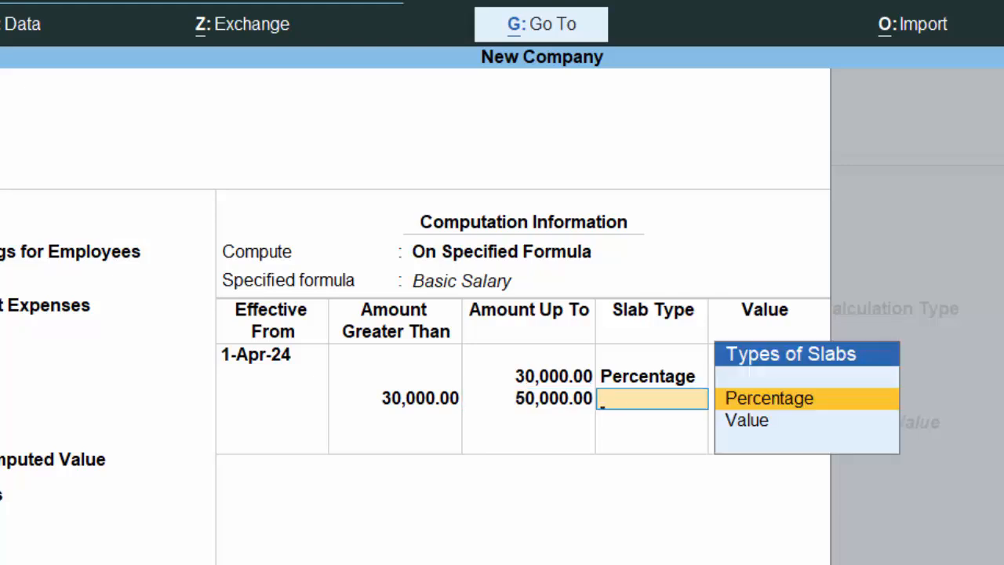
key(Return)
text(2)
key(Return)
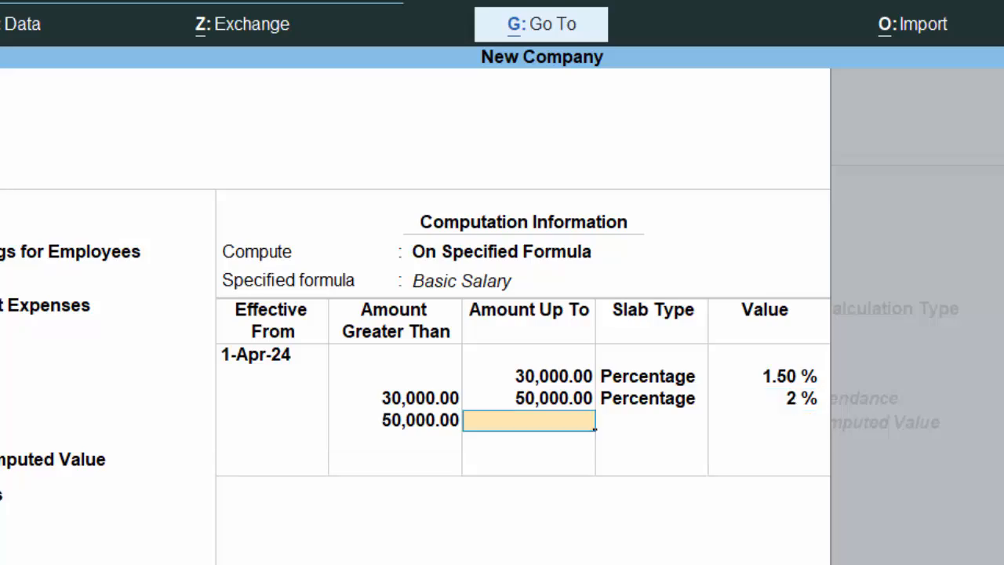
key(Return)
key(Return)
text(3)
key(Return)
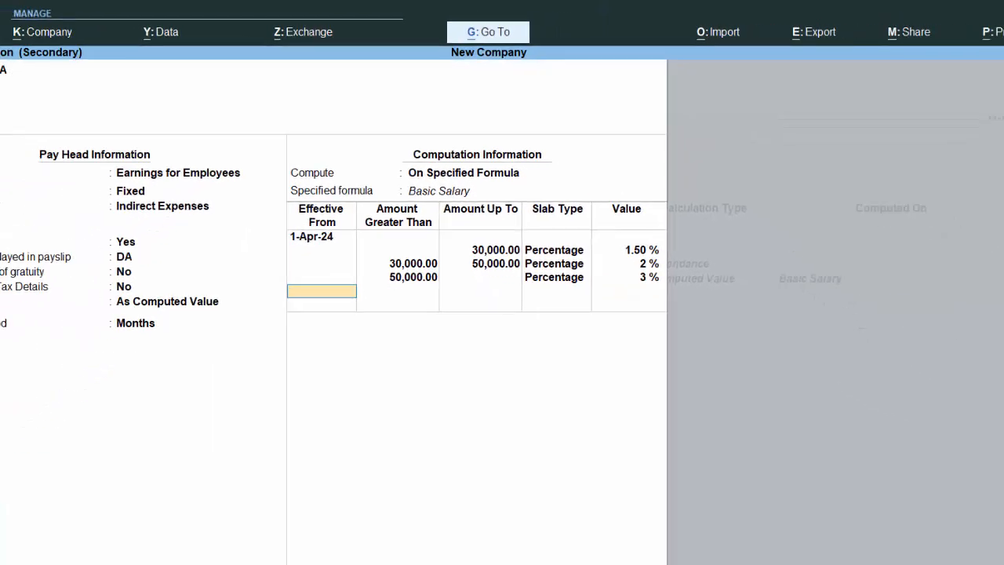
key(Return)
key(Return)
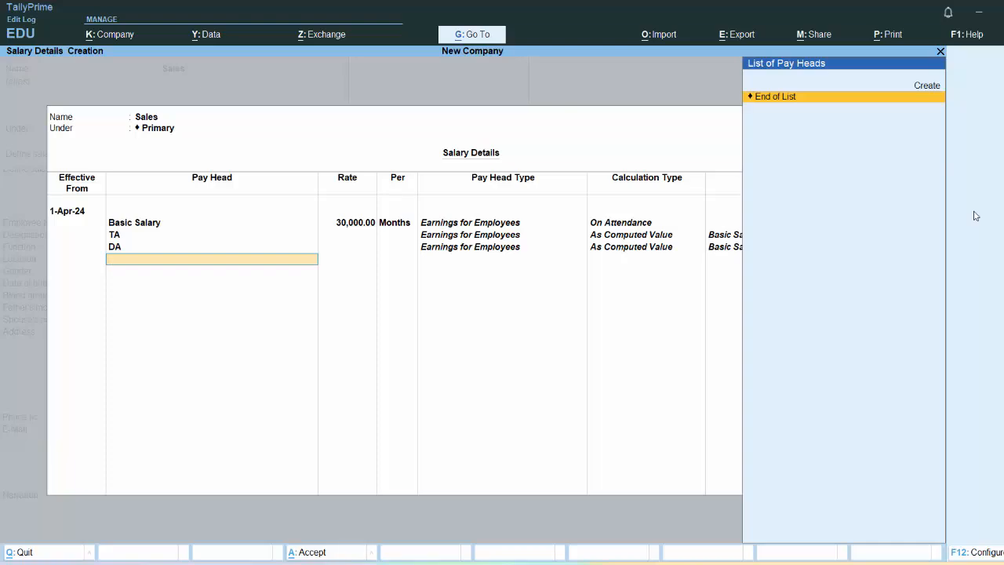
Create pay head PF as an Employees' Statutory Deductions head.
key(alt+c)
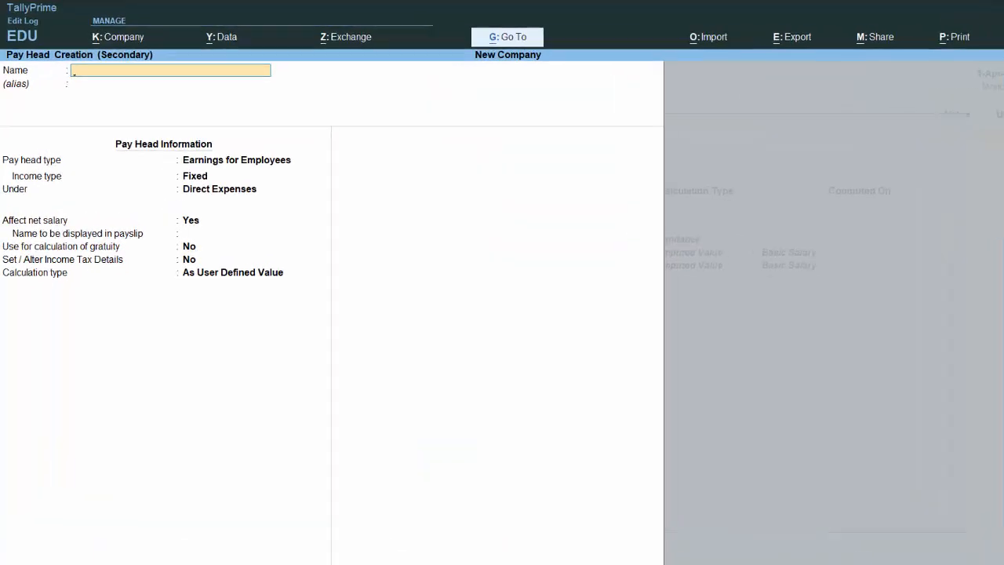
text(P)
text(F)
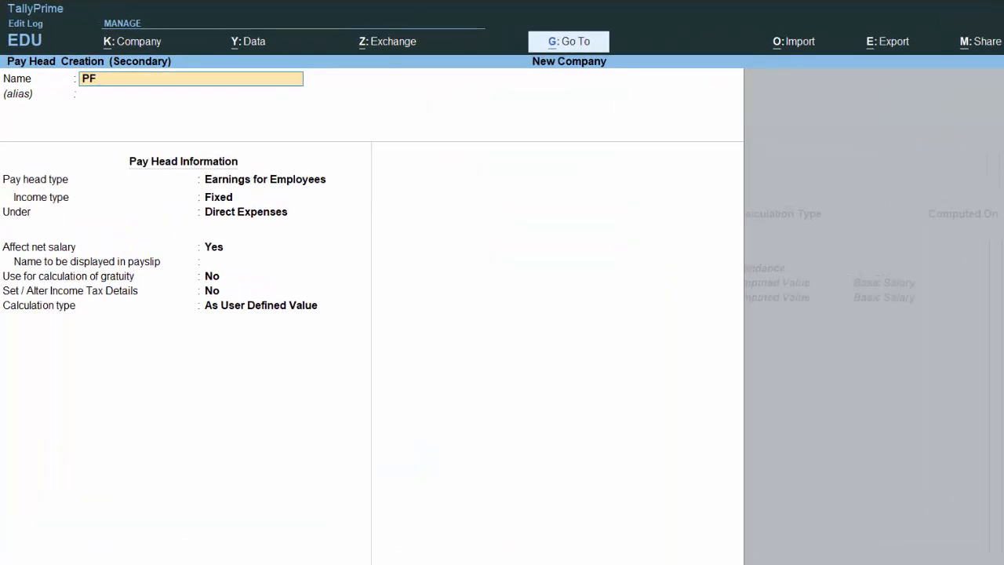
key(Return)
key(Return)
key(Return)
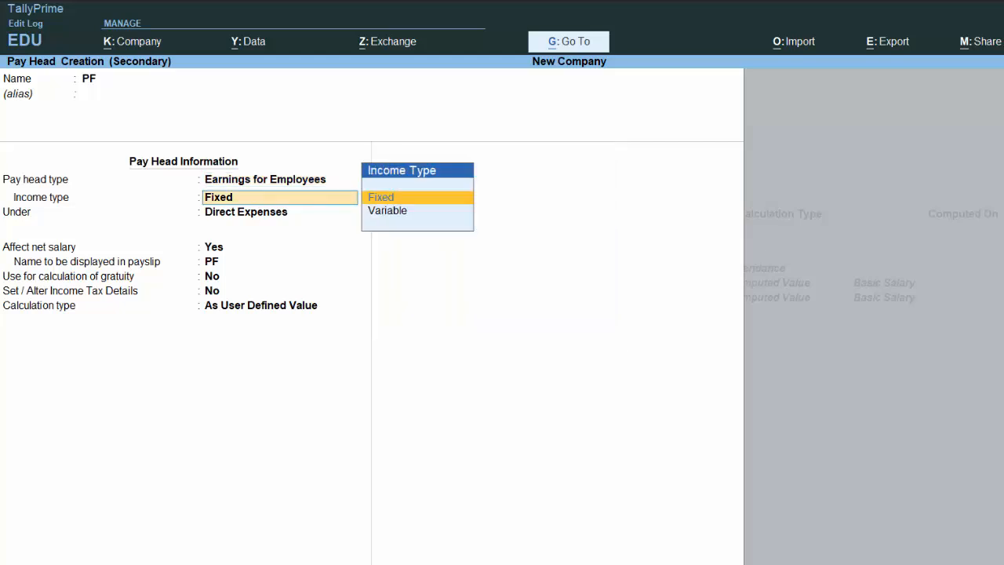
key(BackSpace)
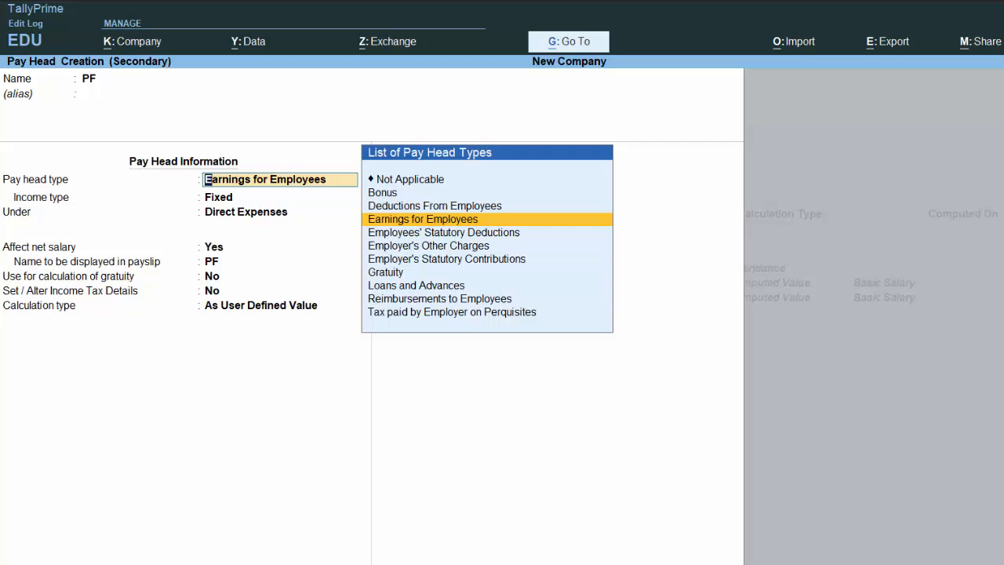
key(Down)
key(Down)
key(Down)
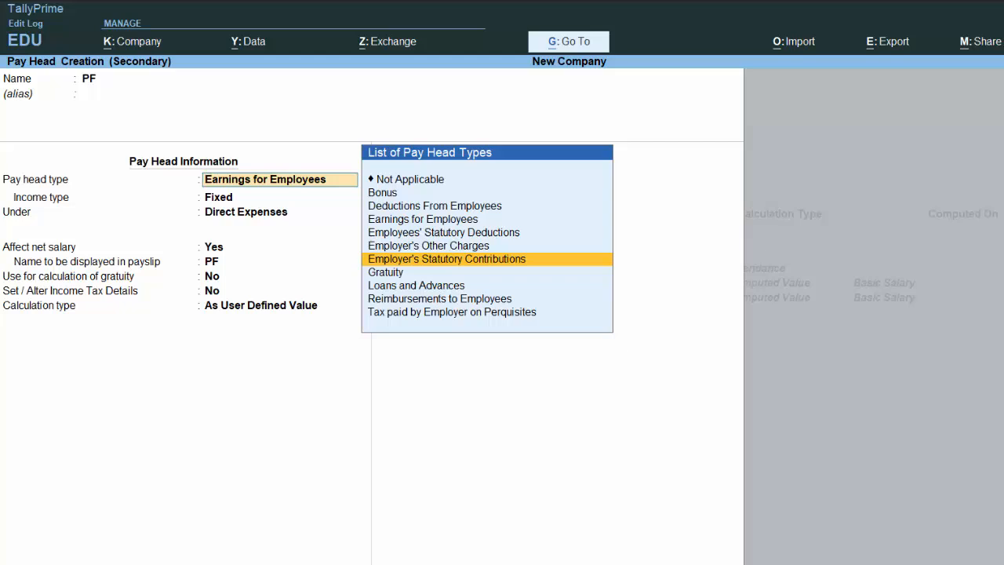
key(Up)
key(Up)
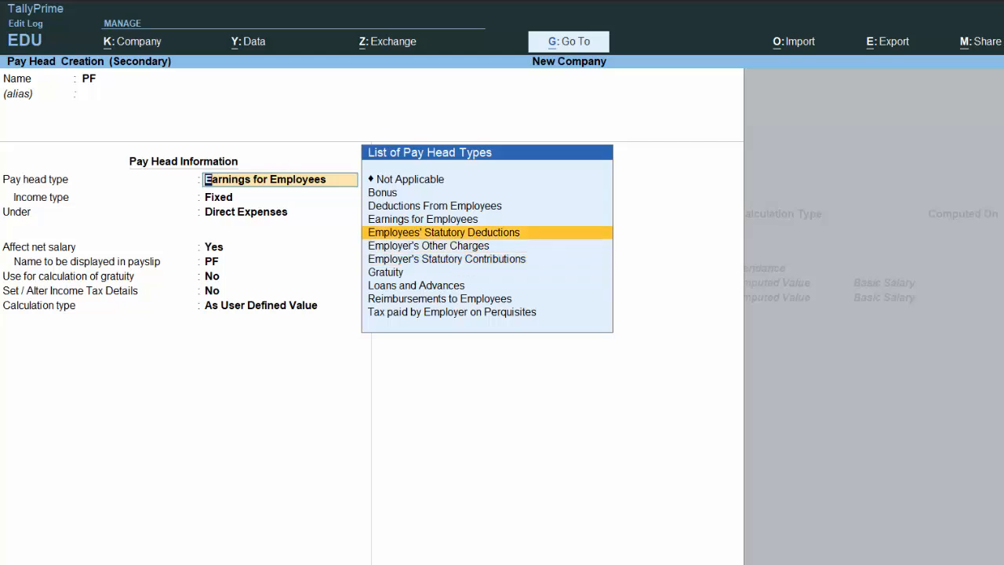
key(Return)
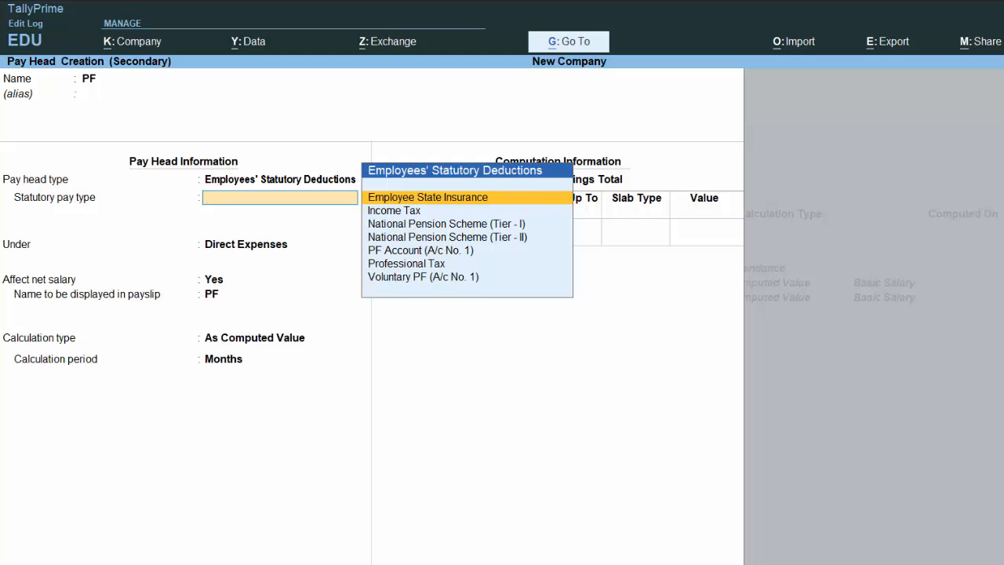
Set PF's statutory pay type to PF Account (A/c No. 1) under Current Liabilities.
key(Down)
key(Down)
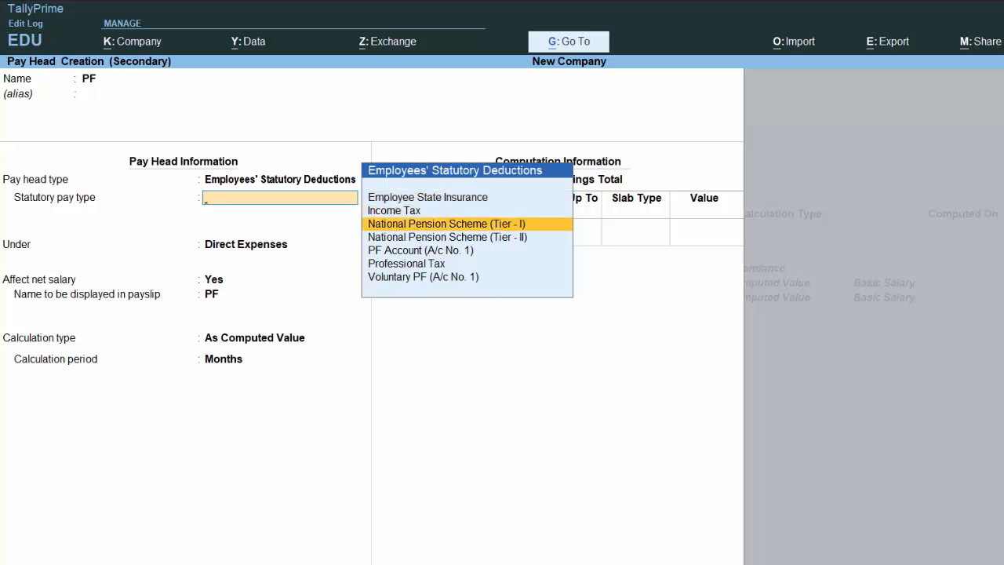
key(Down)
key(Down)
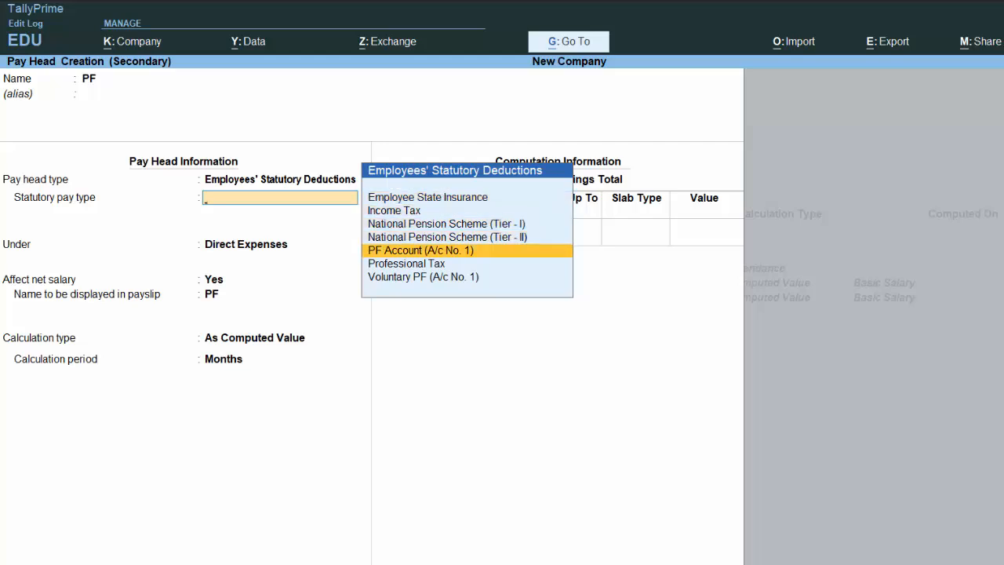
key(Return)
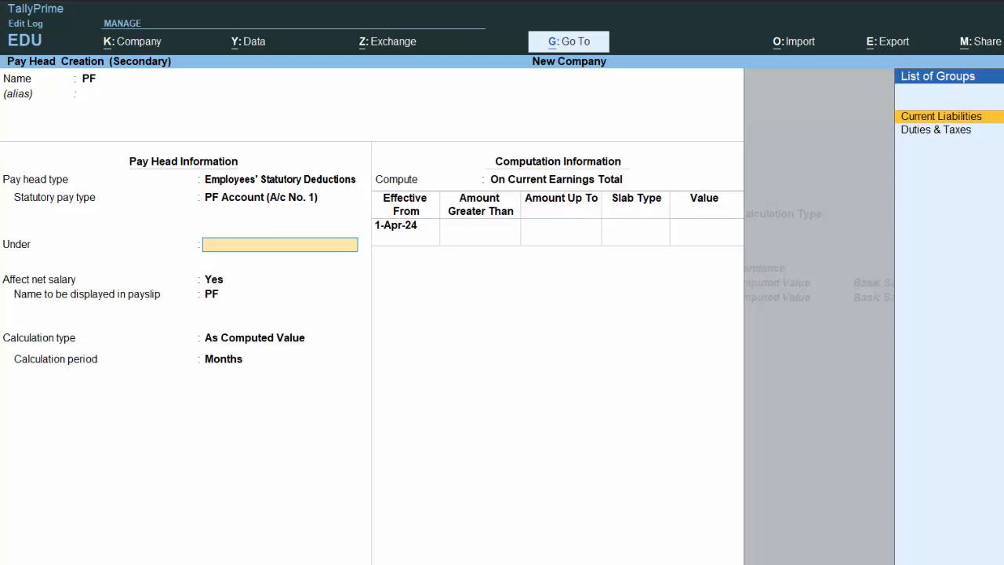
key(Return)
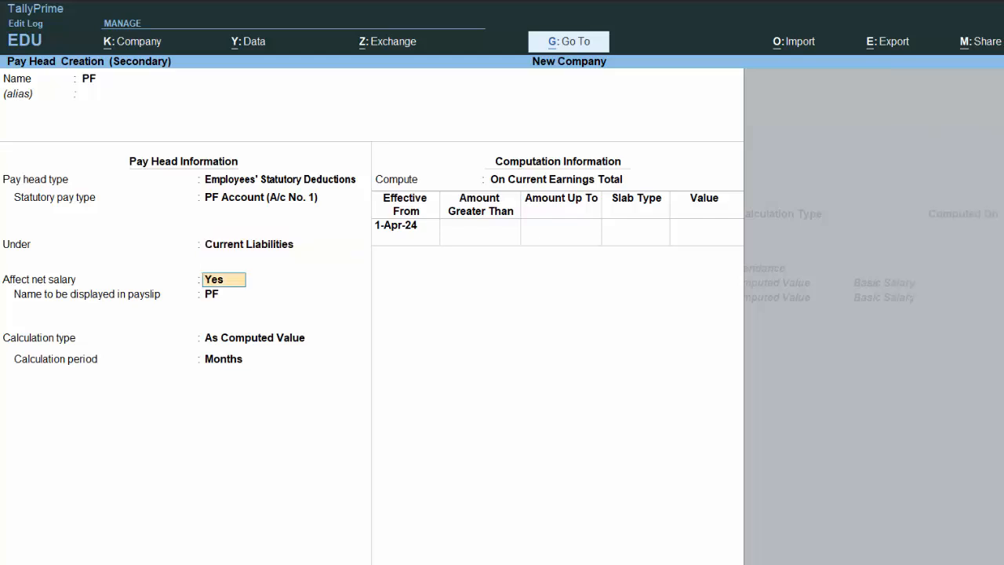
key(Return)
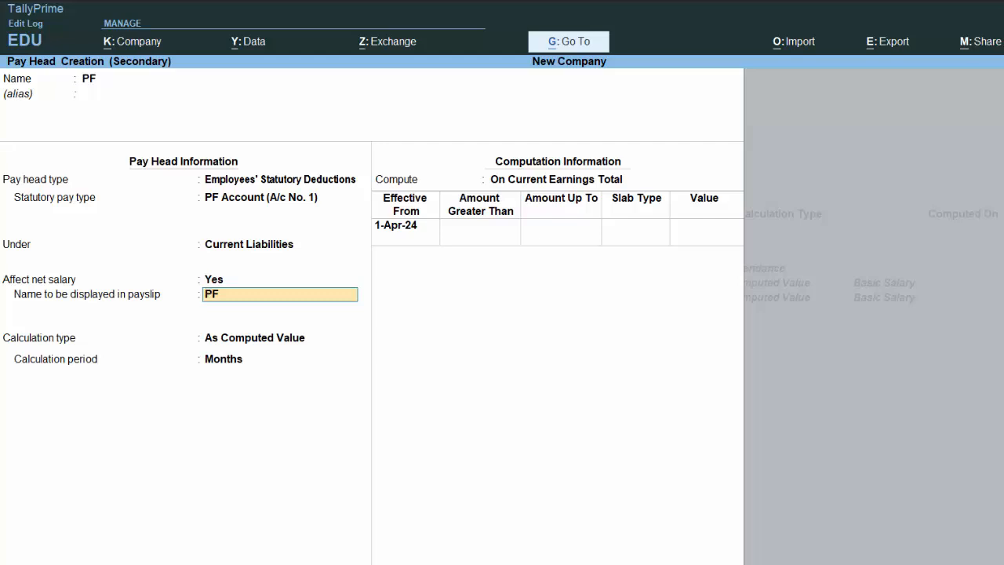
key(Return)
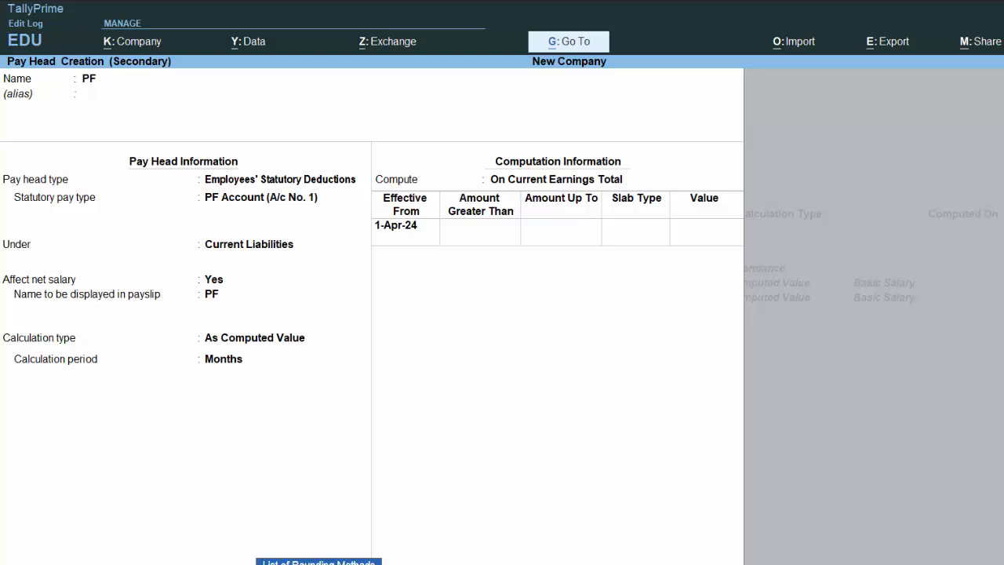
key(Return)
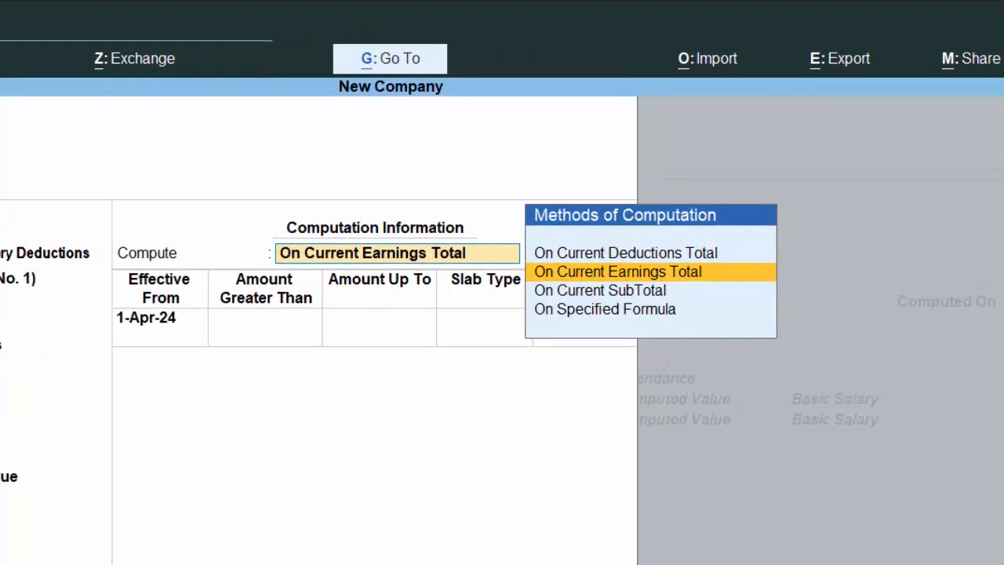
Compute PF On Specified Formula based on Basic Salary.
key(Down)
key(Down)
key(Return)
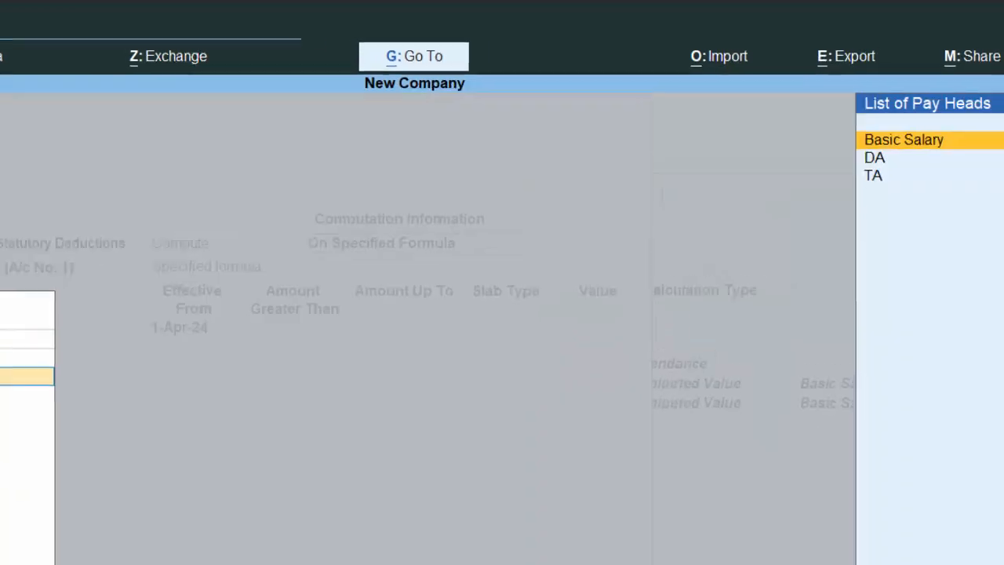
key(Return)
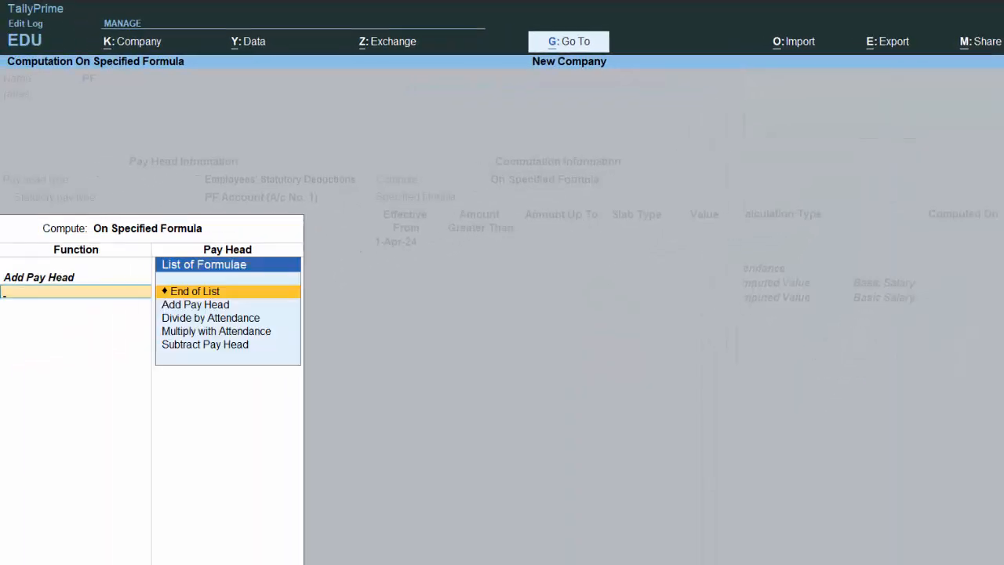
key(Return)
Enter PF slabs: 10% up to 30,000, 13% up to 50,000, 15% above.
key(Return)
text(3)
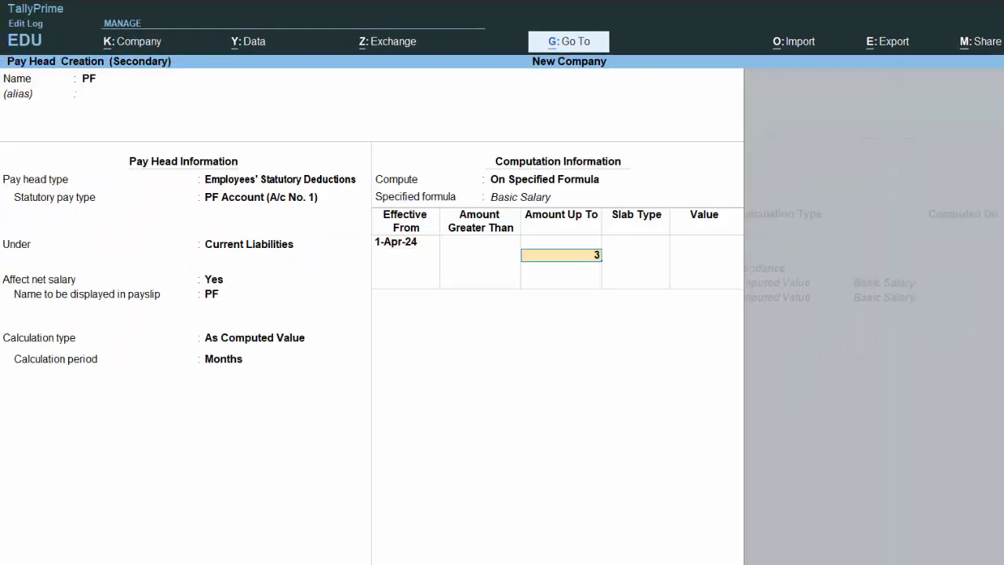
text(0,00000)
key(Return)
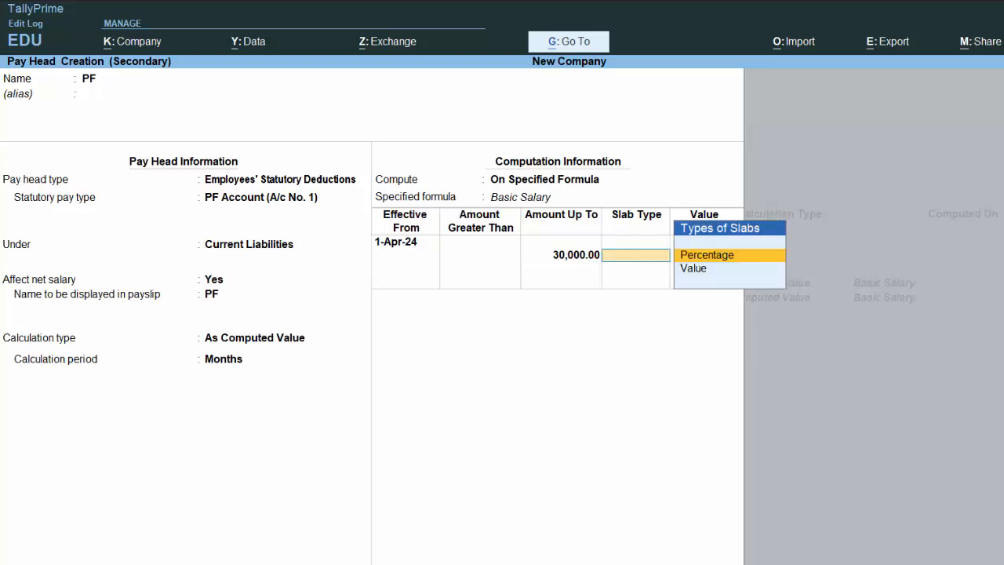
key(Return)
text(10)
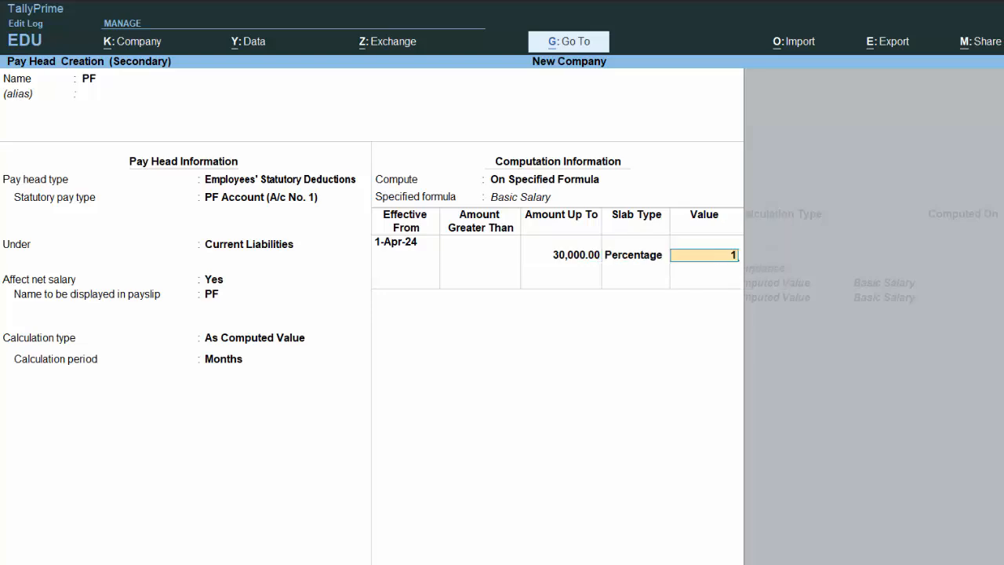
key(Return)
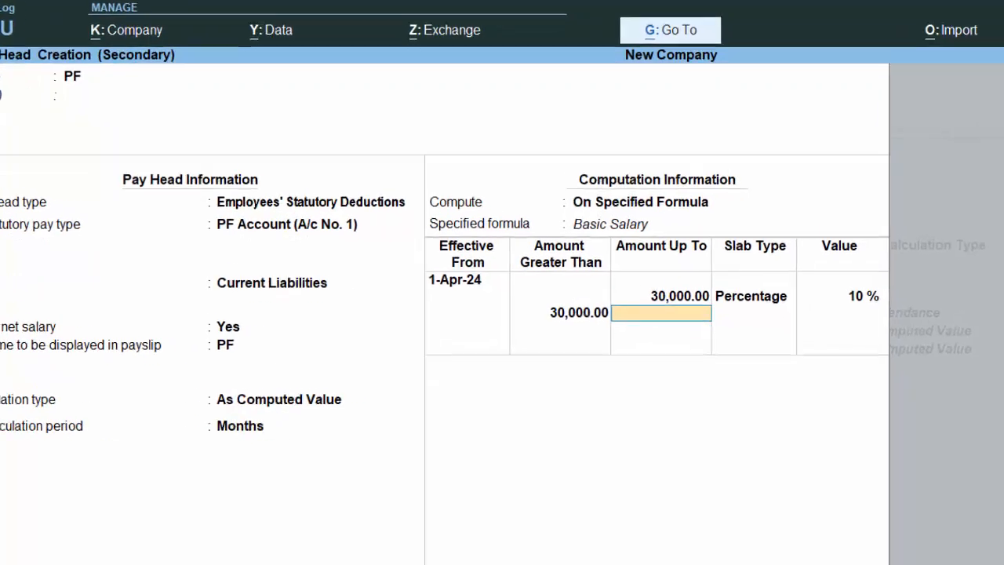
text(50,000)
key(Return)
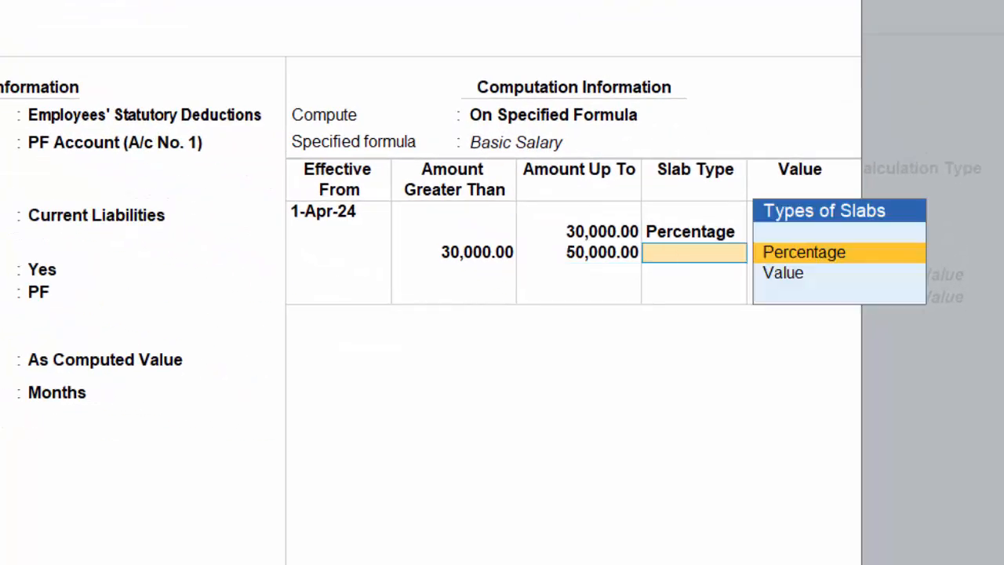
key(Return)
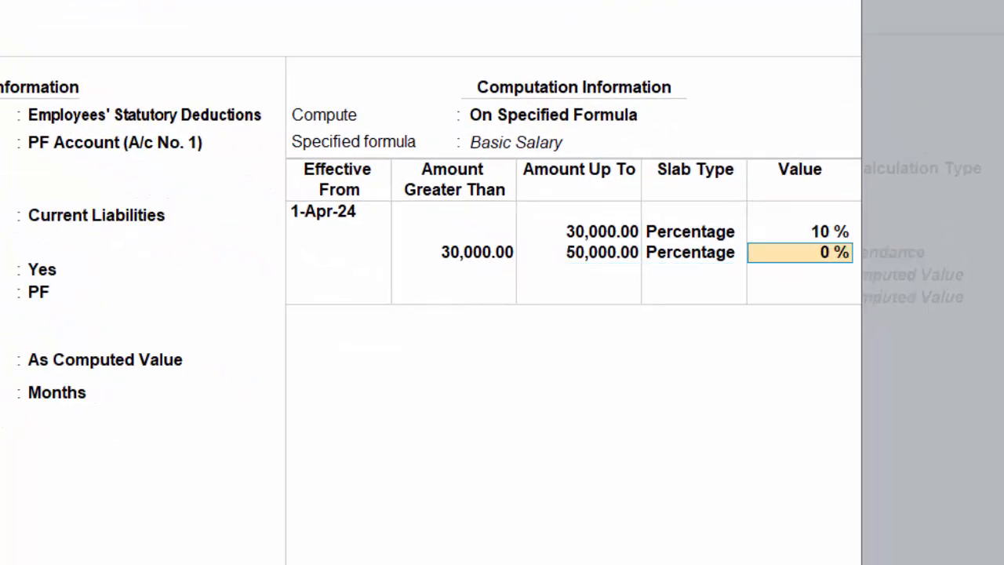
text(13)
key(Return)
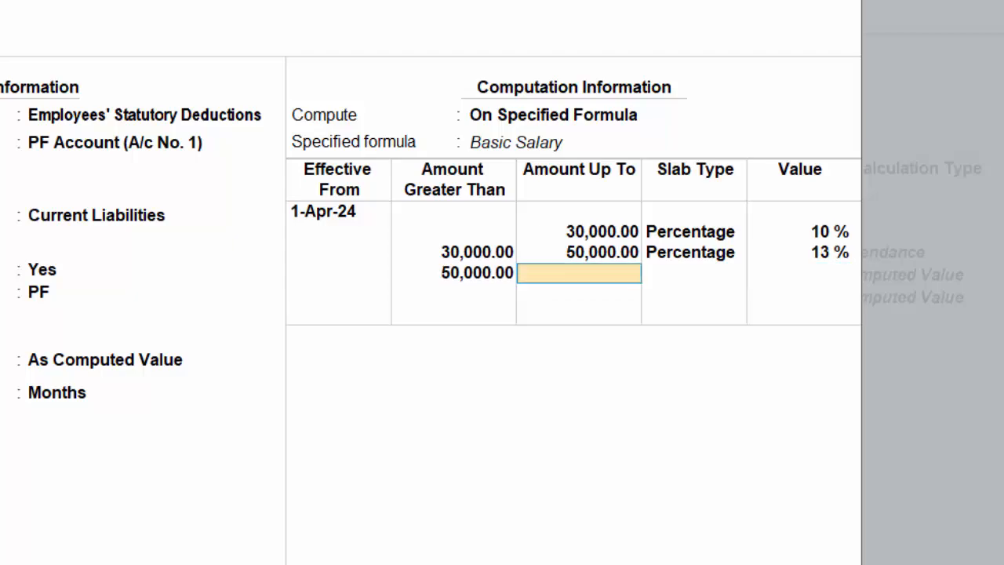
key(Return)
key(Return)
text(1)
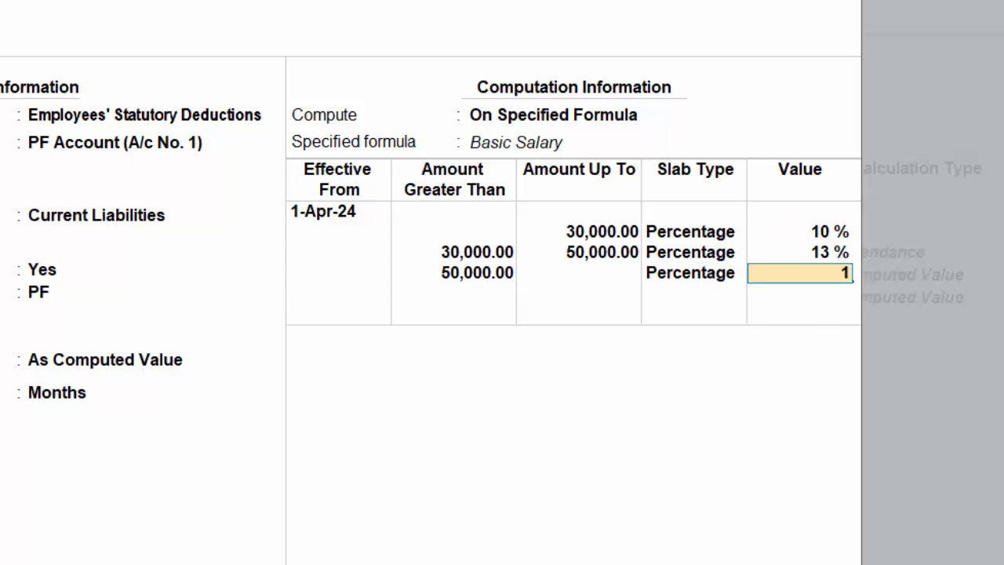
text(5)
key(Return)
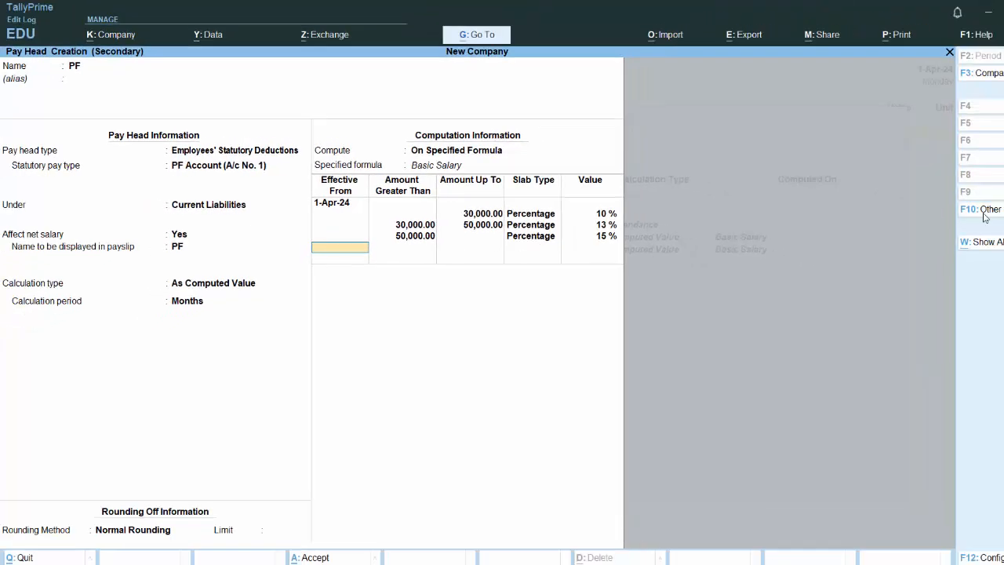
key(Return)
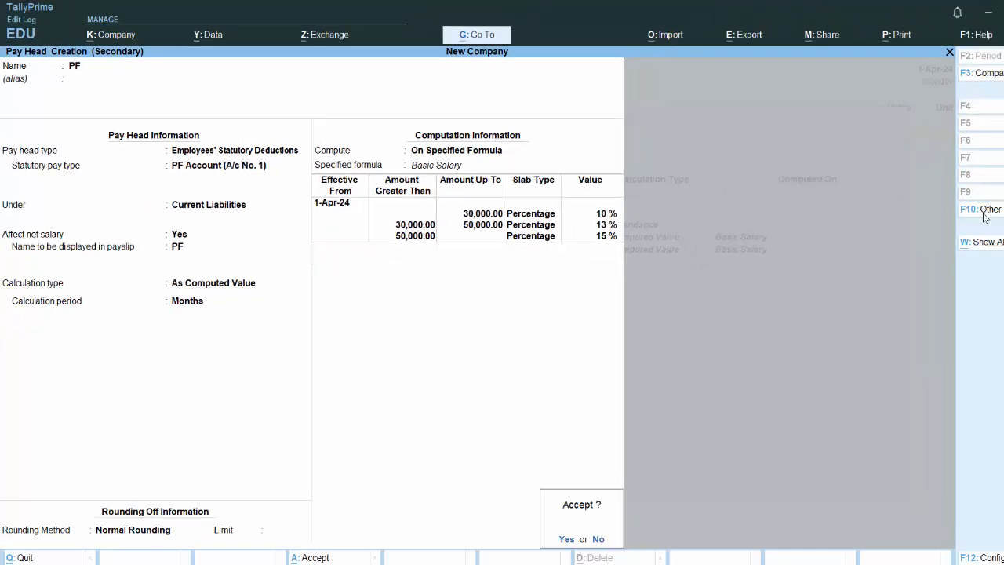
Save PF into the Sales salary details and start a pay head named 'Over Time'.
key(Return)
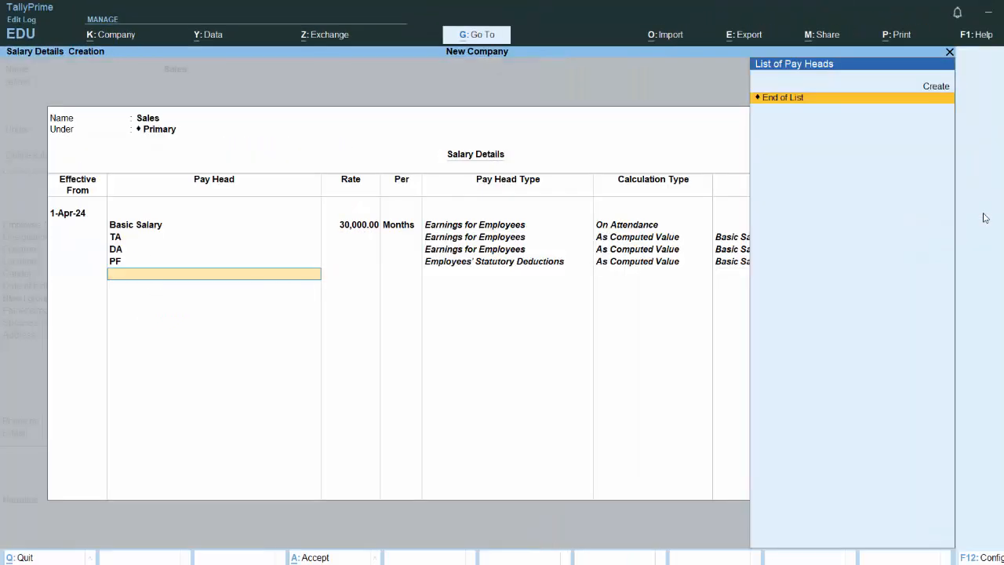
key(alt+c)
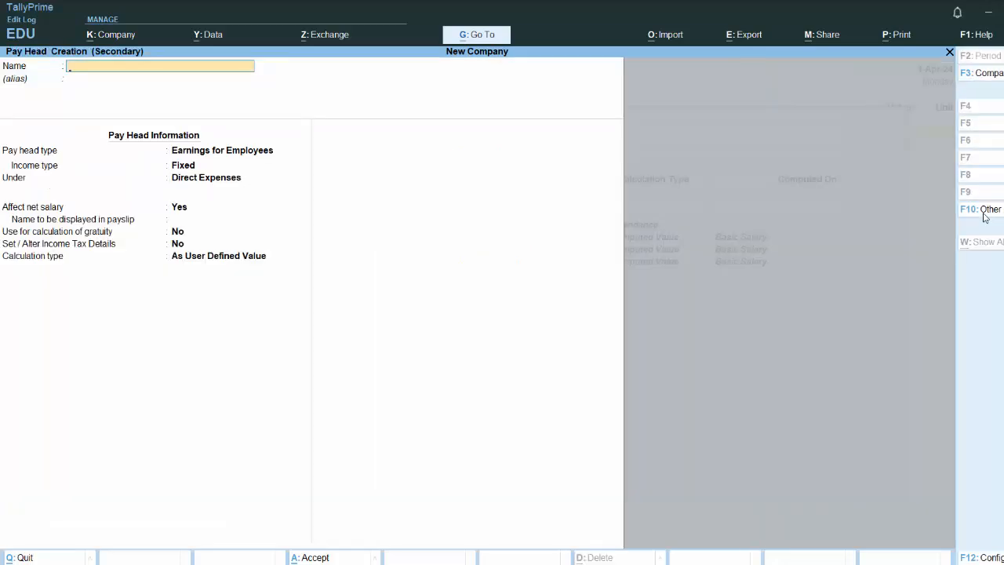
text(Over Time)
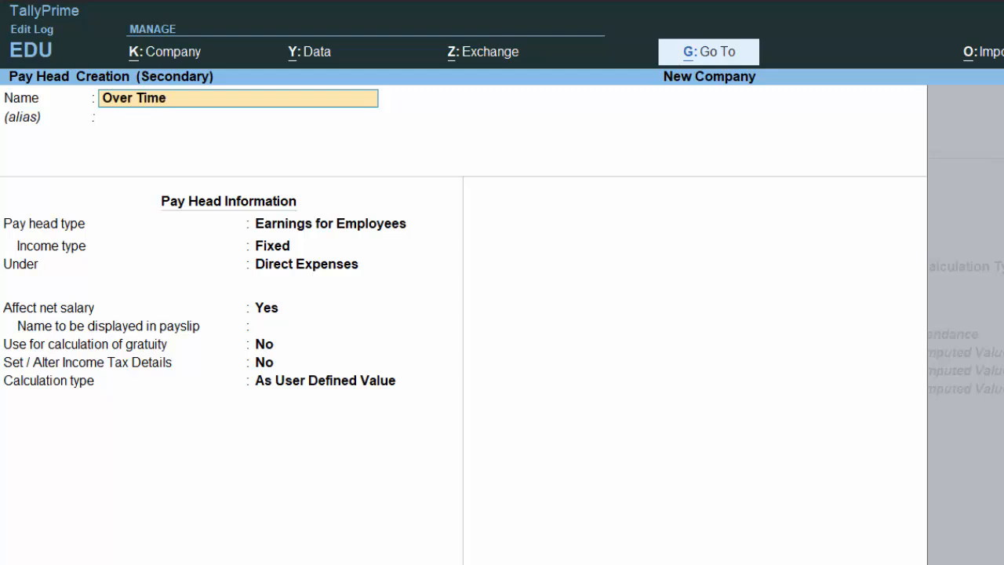
key(Return)
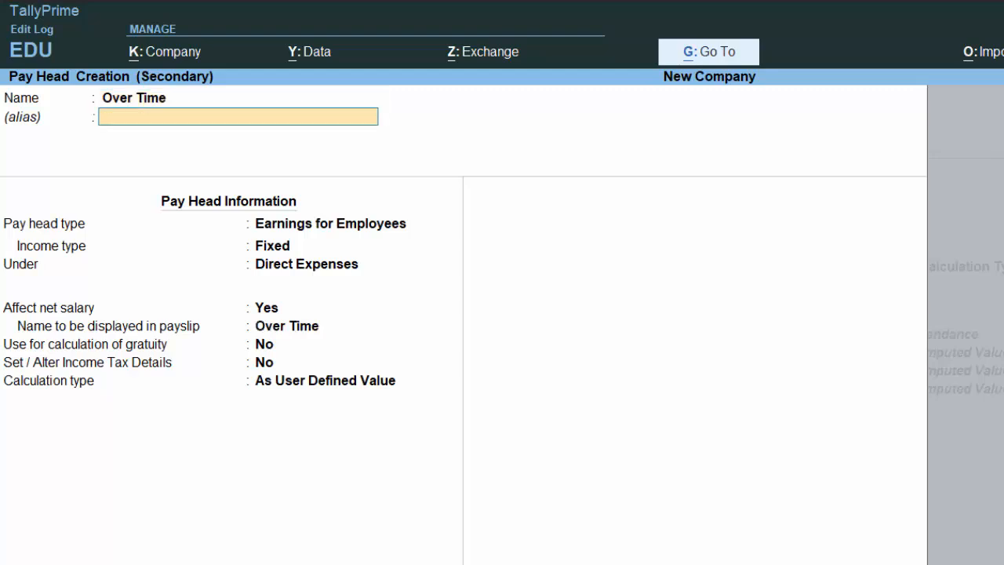
Make Over Time an Earnings for Employees head under Indirect Expenses, calculated On Production.
key(Return)
key(Return)
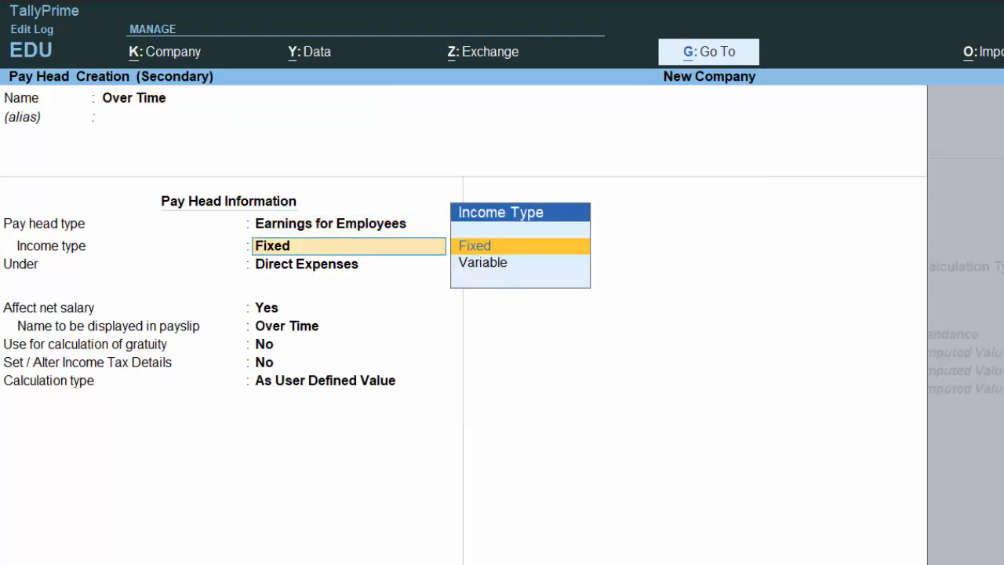
key(Return)
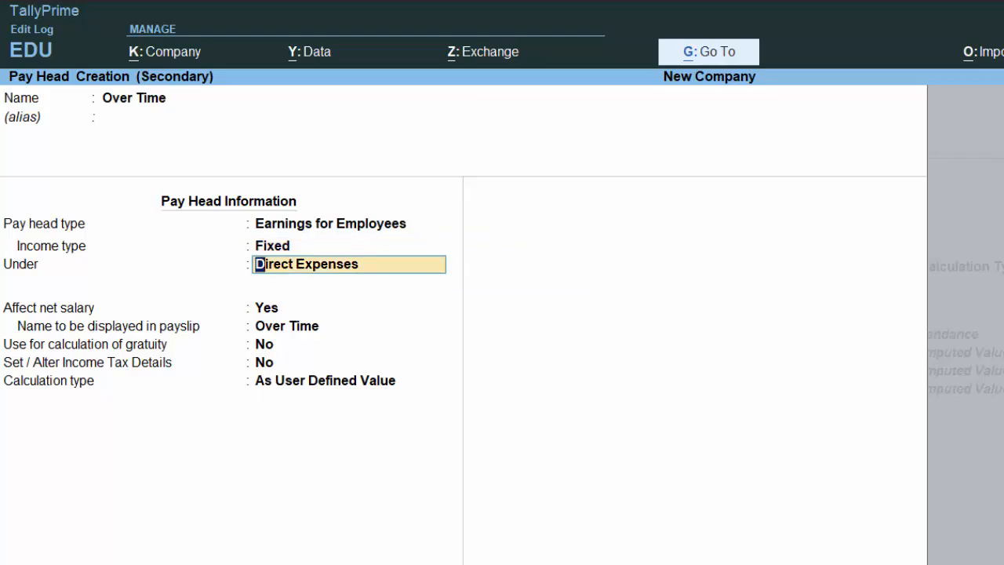
key(Down)
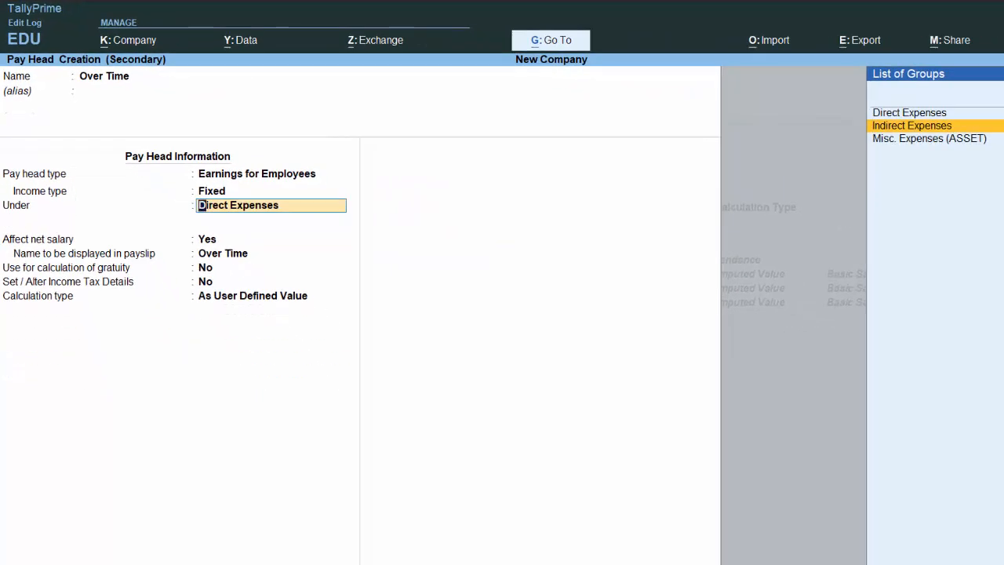
key(Return)
key(Return)
key(Return)
key(Return)
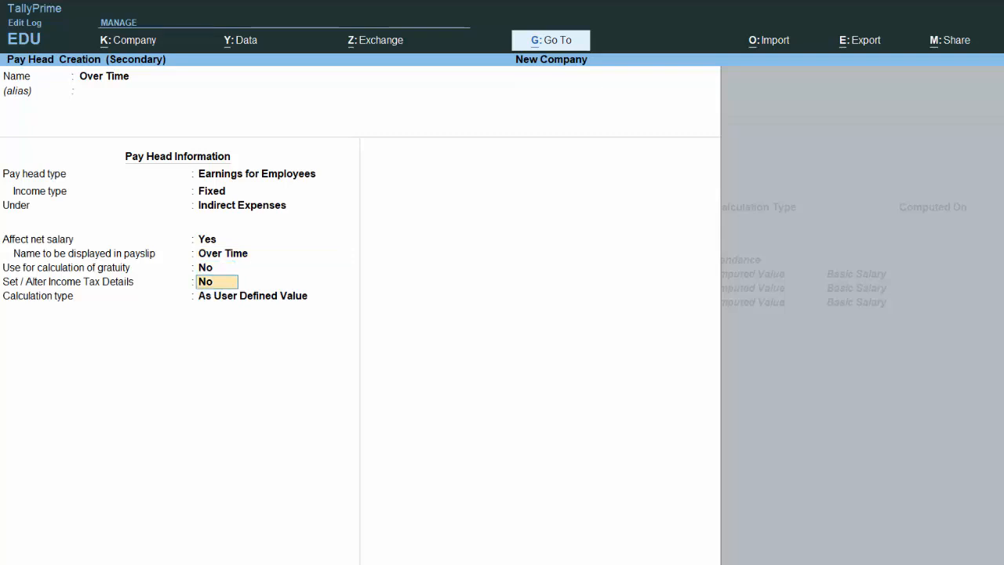
key(Return)
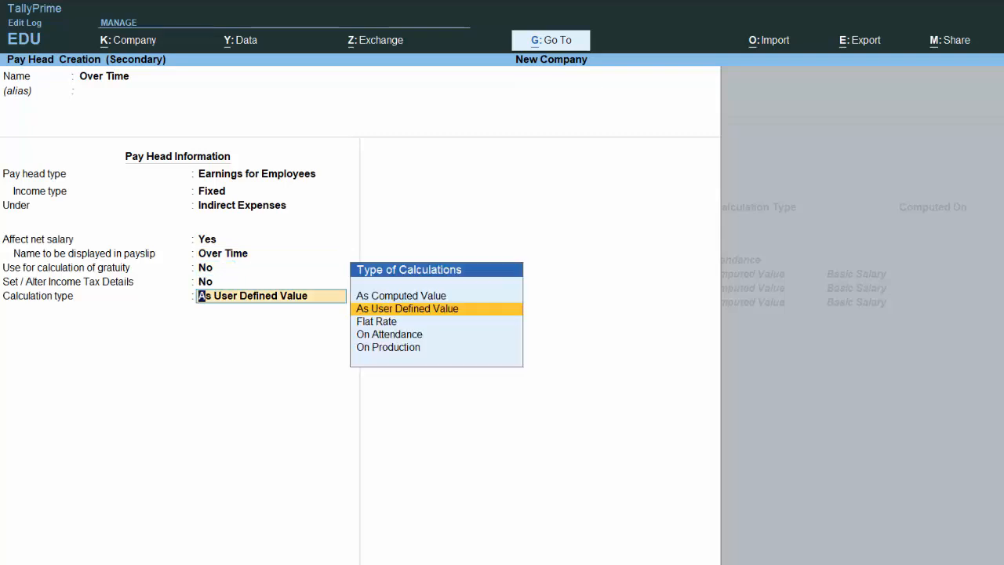
key(Down)
key(Down)
key(Down)
key(Return)
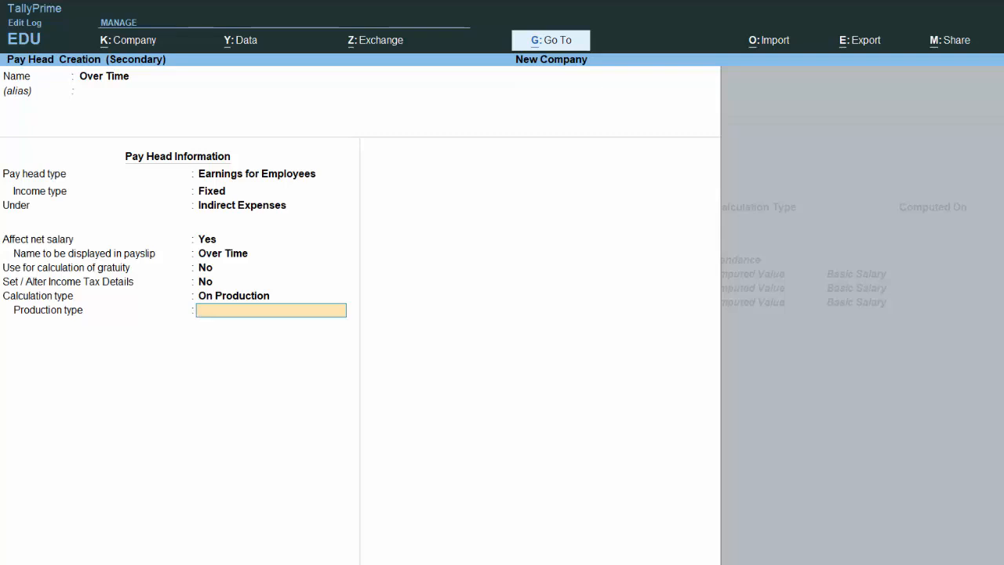
Create production type OT with a new unit 'hrs' (Hours) having 3 decimal places.
key(alt+c)
text(OT)
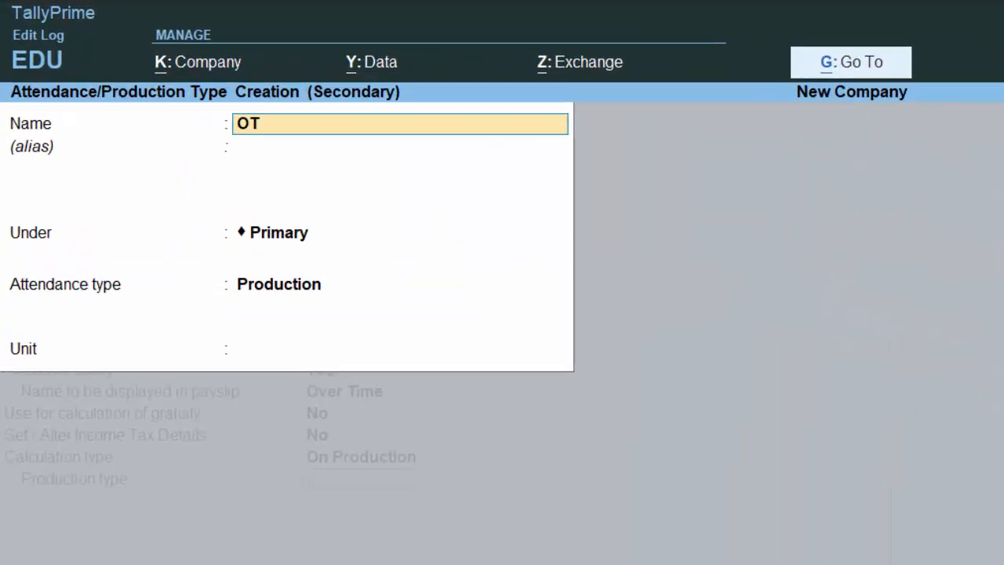
key(Return)
key(Return)
key(Return)
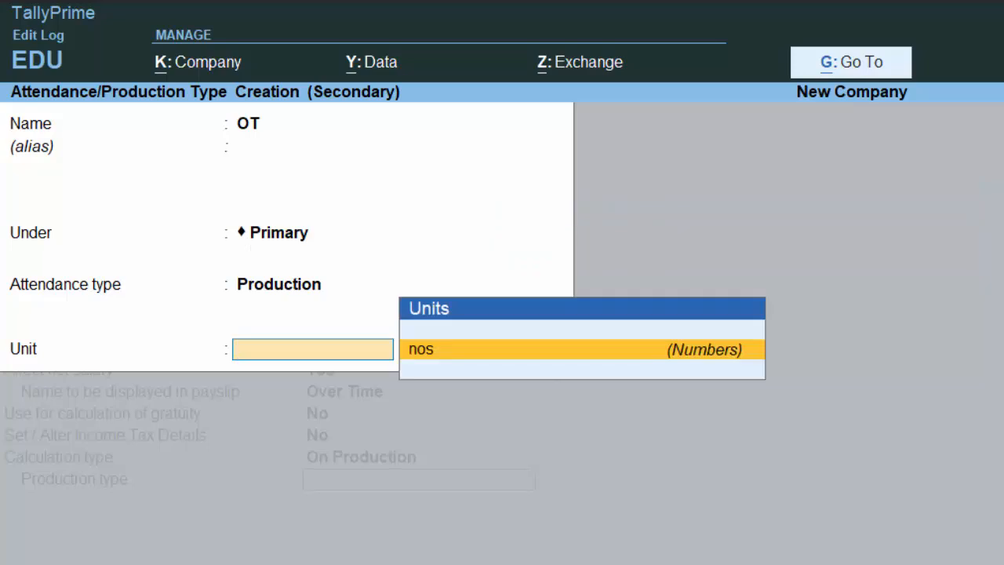
key(alt+c)
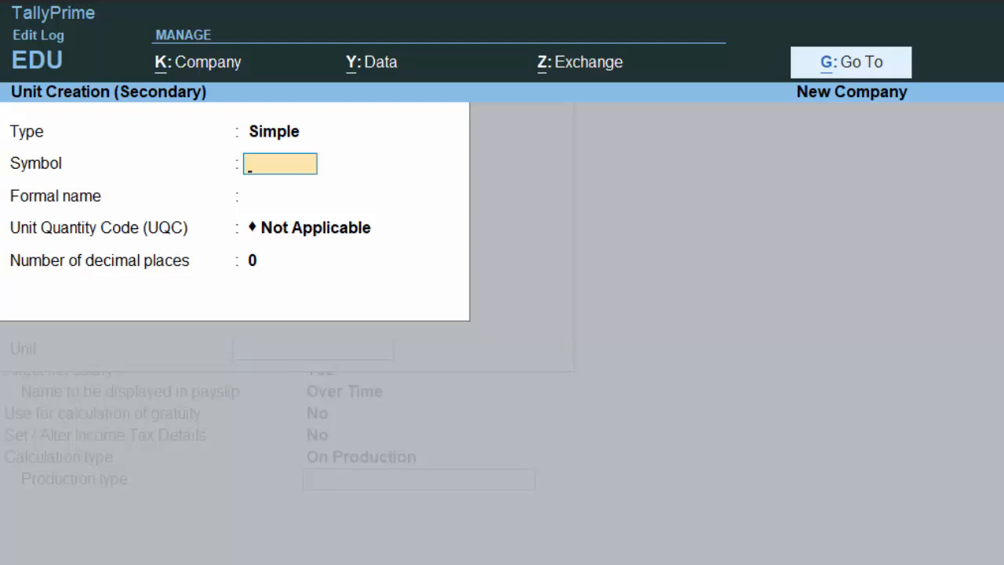
text(hrs)
key(Return)
text(Hours)
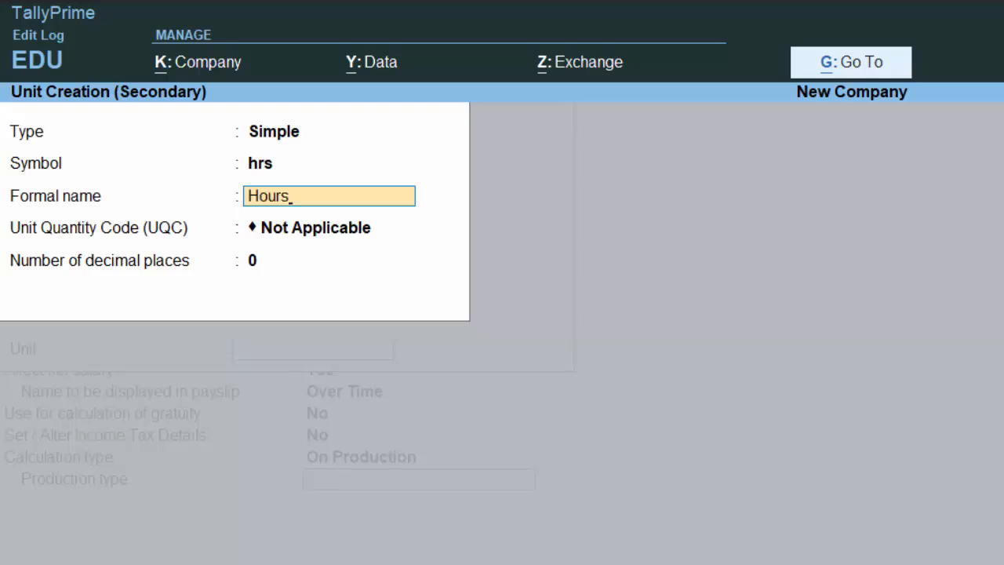
key(Return)
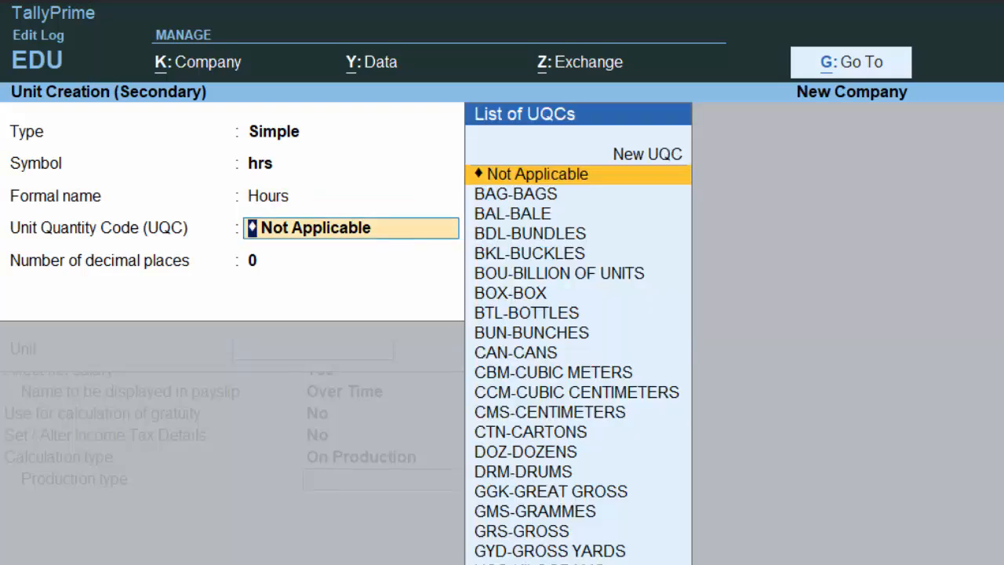
key(Return)
text(3)
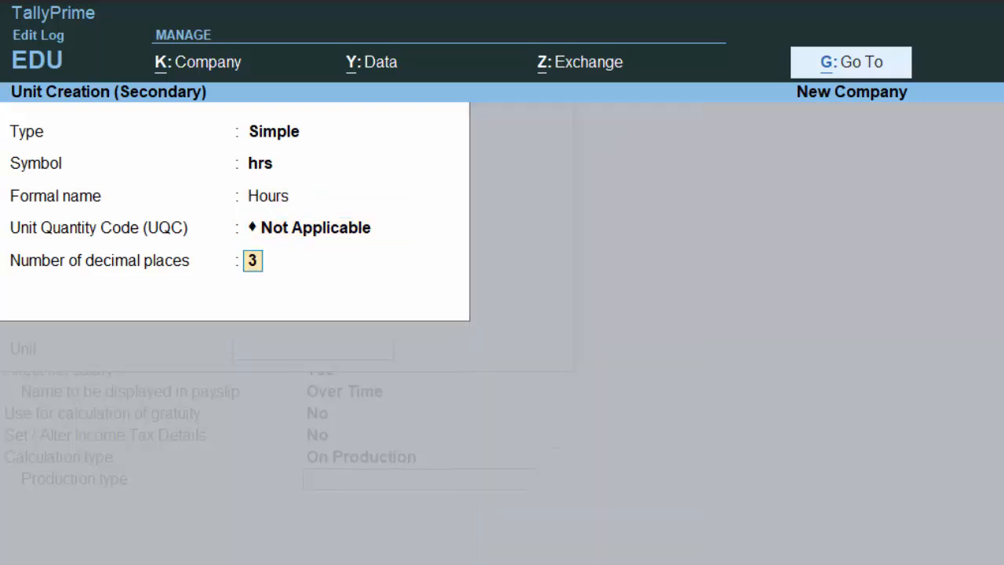
key(Return)
key(Return)
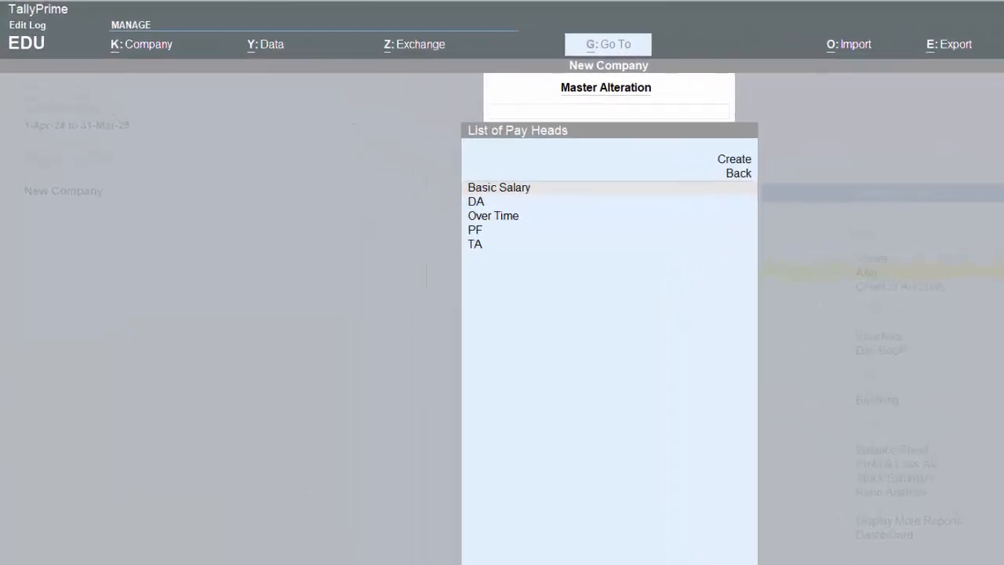